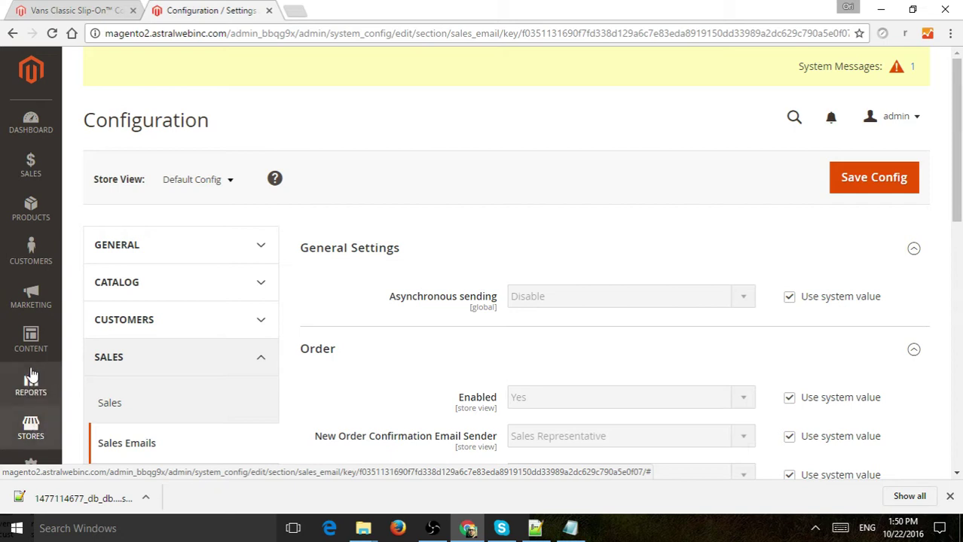
Start a new email template from Marketing > Email Templates.
click(39, 299)
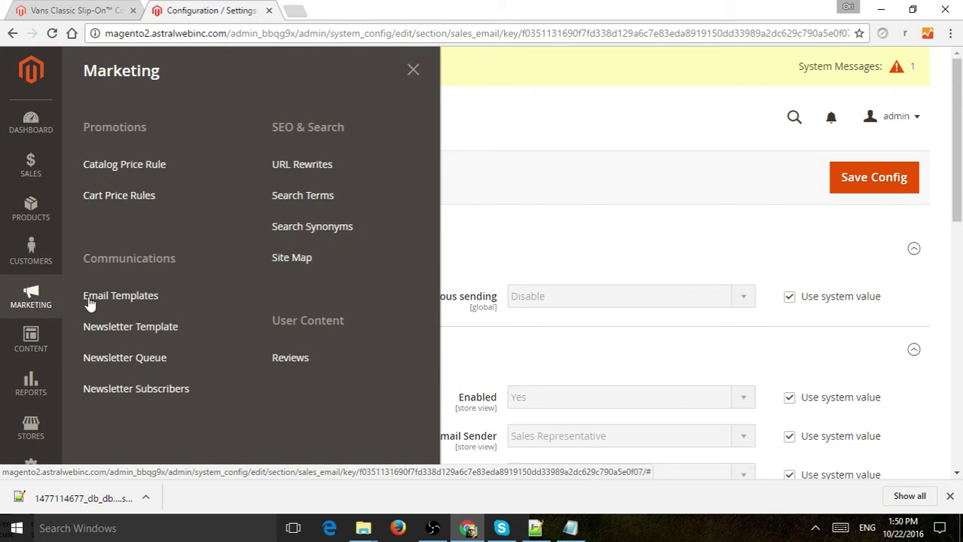
click(164, 298)
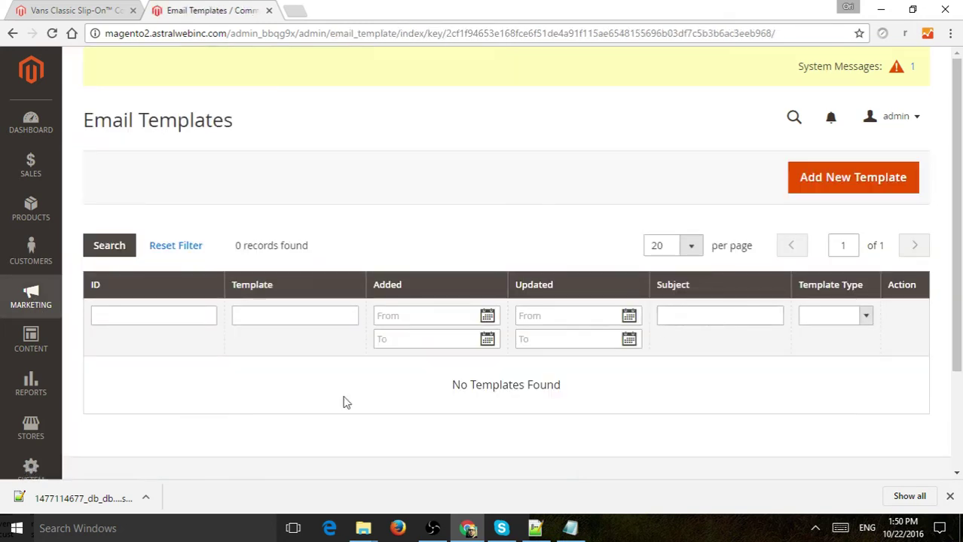
click(858, 183)
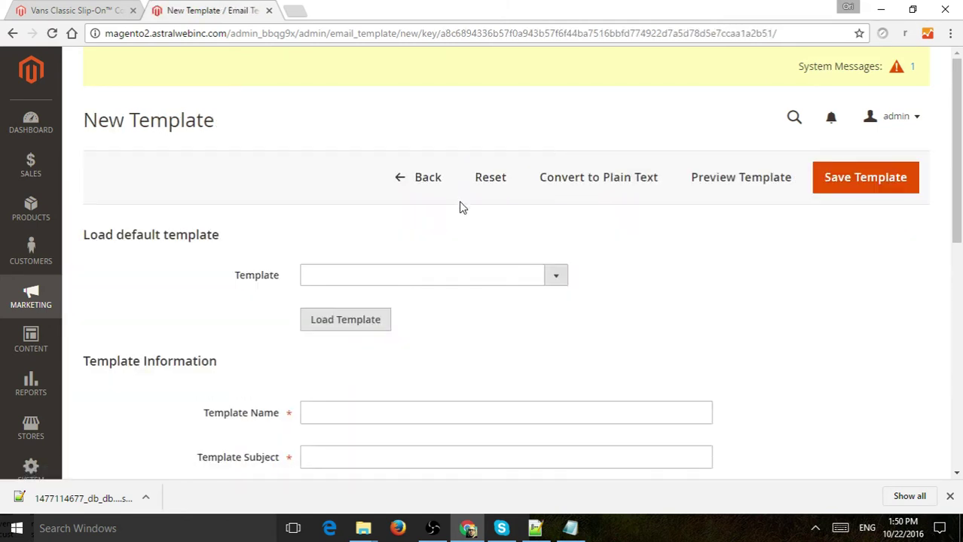
Choose New Account as the default template to load.
click(555, 280)
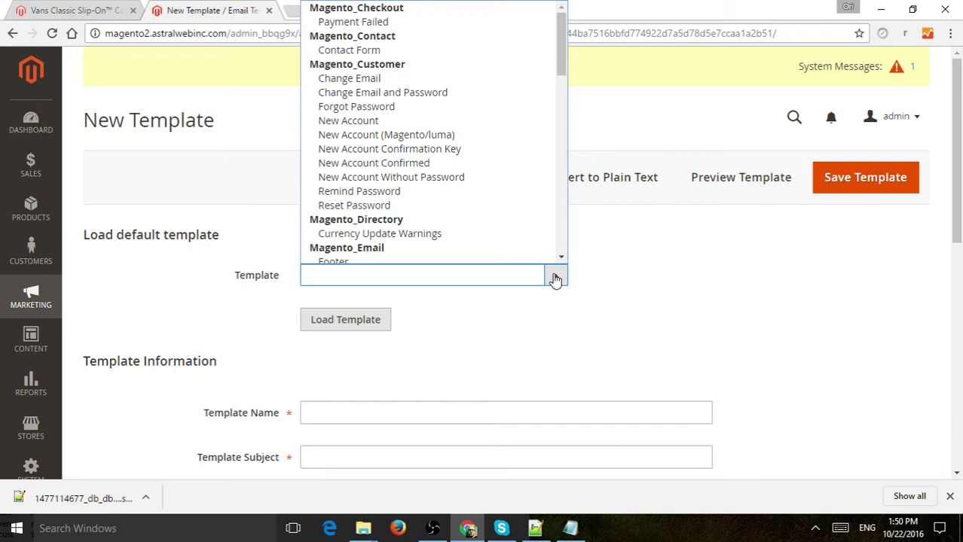
click(586, 282)
click(554, 282)
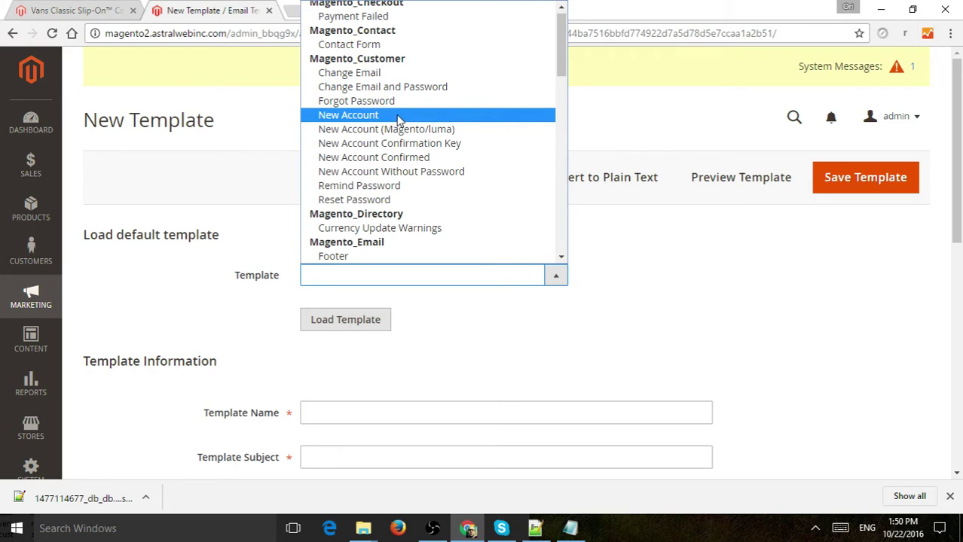
click(400, 118)
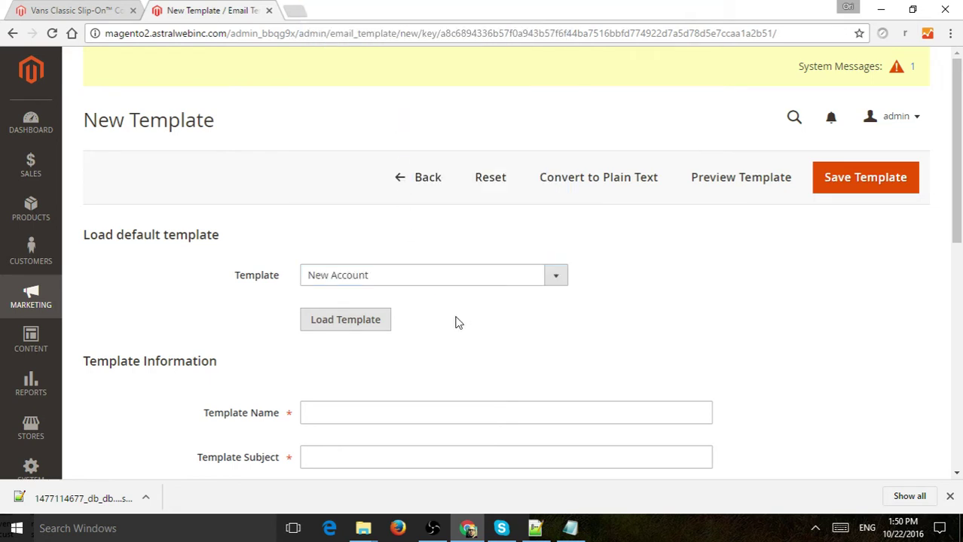
Load the New Account template's subject and content into the form.
click(348, 320)
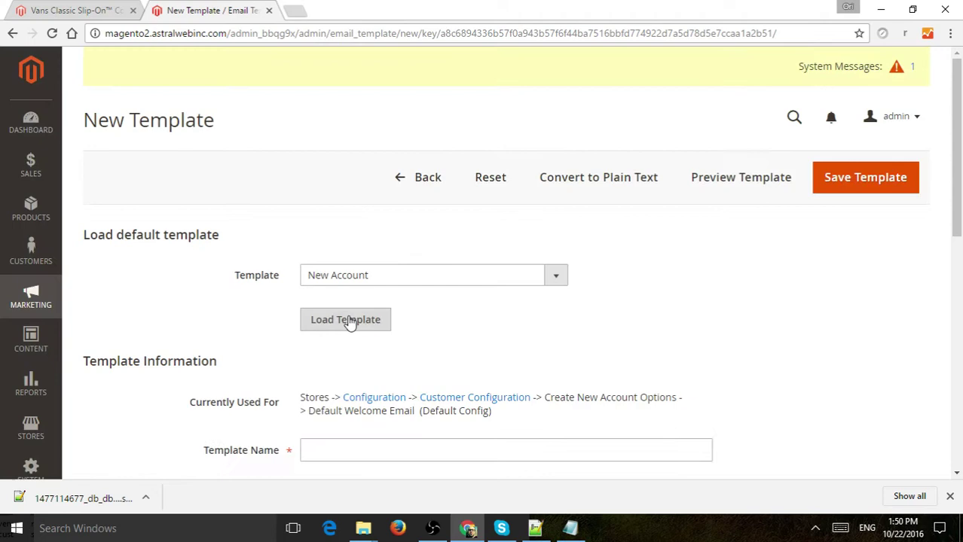
scroll(806, 294, down, 4)
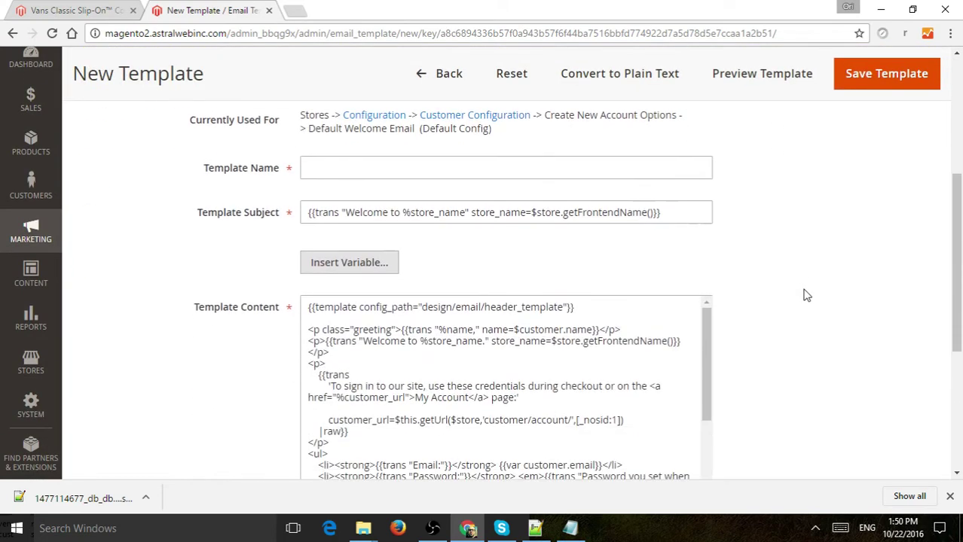
scroll(803, 357, up, 3)
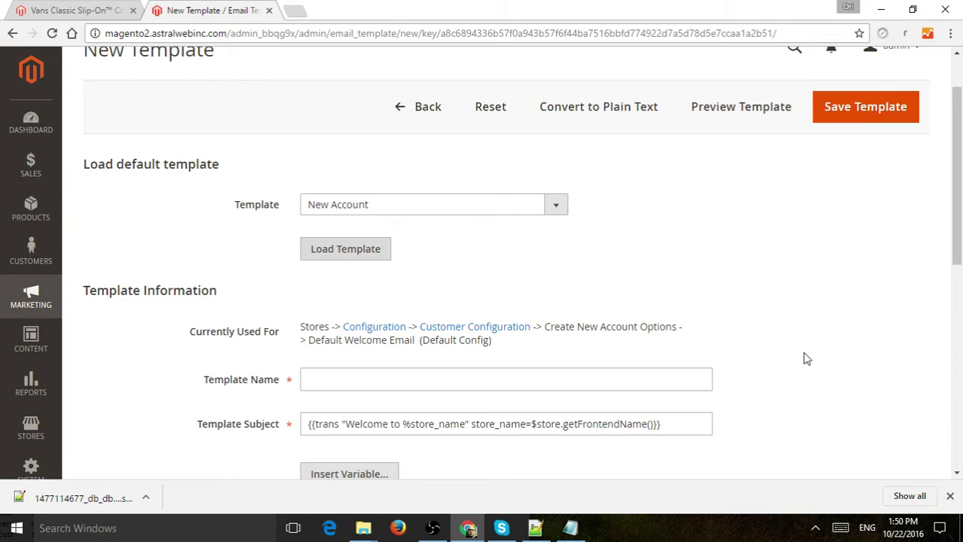
scroll(754, 350, down, 1)
Name the template 'New New Account Email'.
click(413, 315)
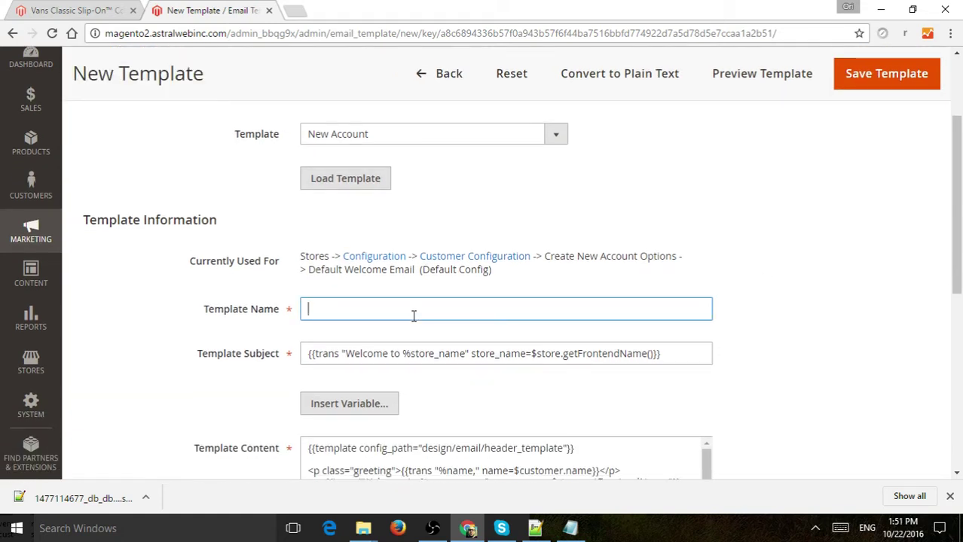
text(New New A)
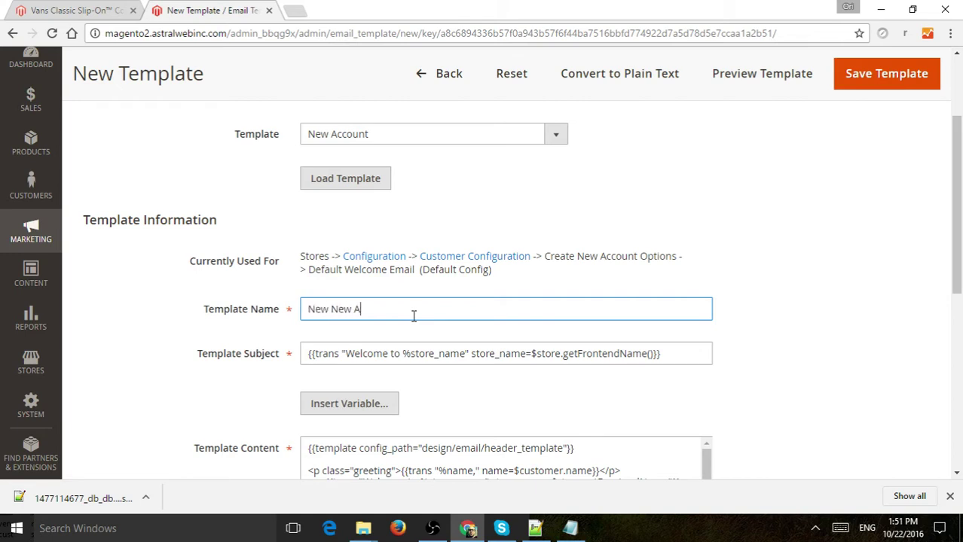
text(ccount Email)
scroll(780, 310, down, 3)
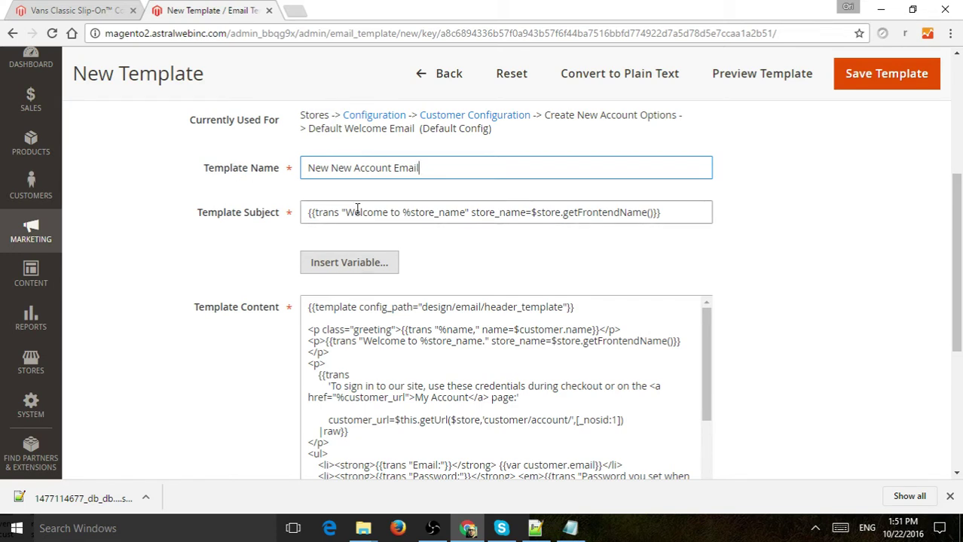
drag(402, 213, 412, 216)
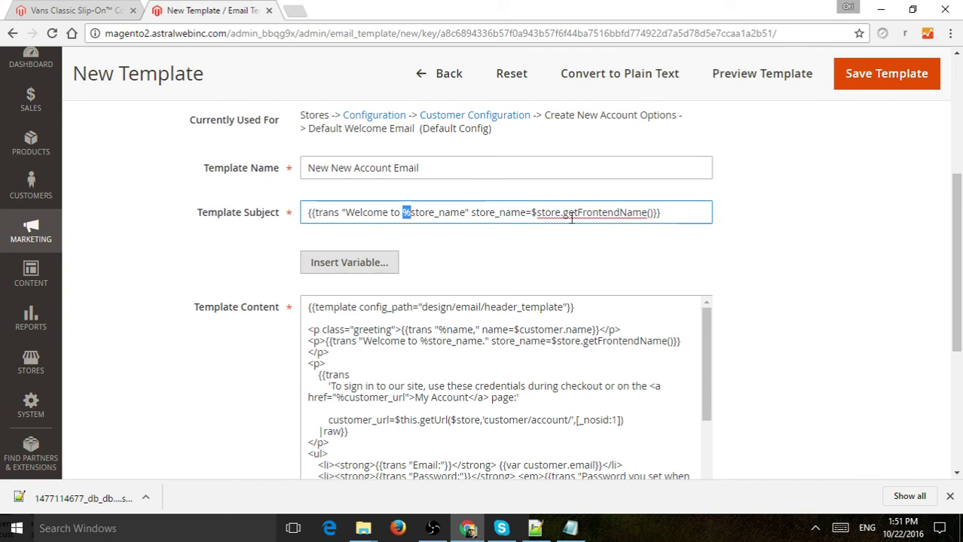
click(737, 230)
triple_click(737, 230)
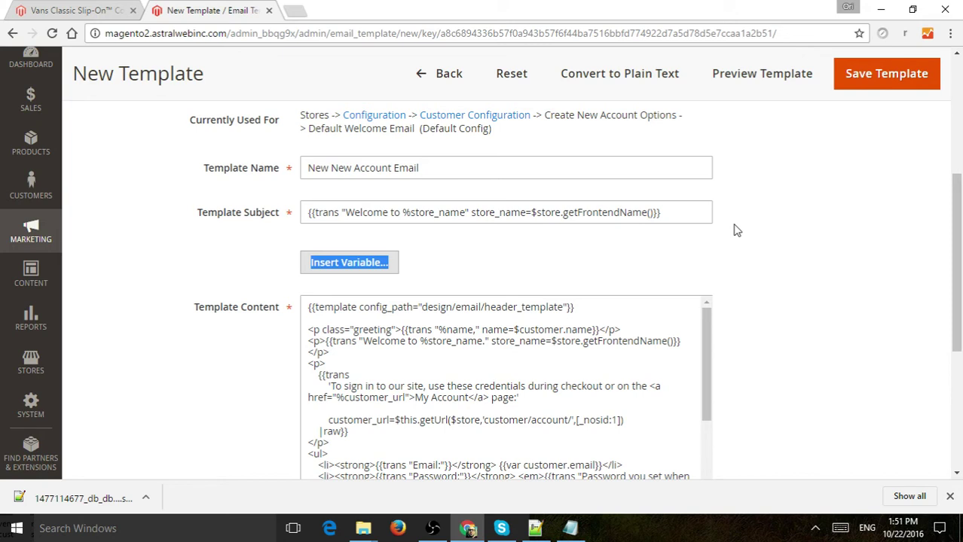
drag(404, 213, 464, 211)
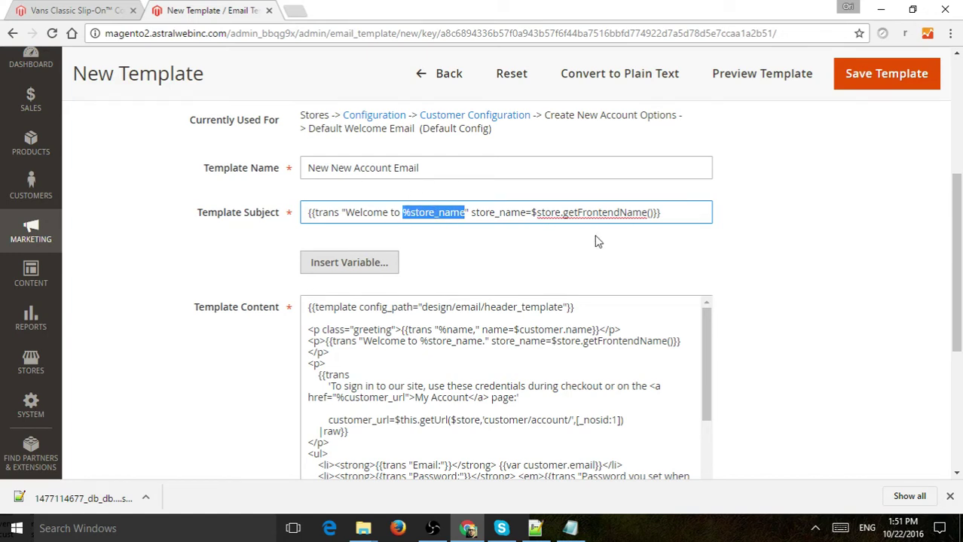
scroll(776, 295, down, 1)
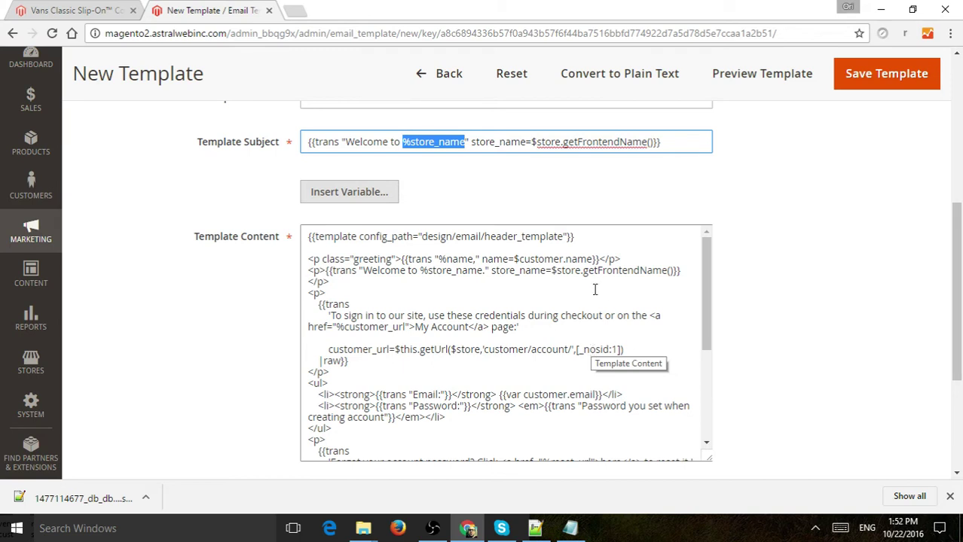
Insert the store hours variable below the header line of the template content.
click(413, 236)
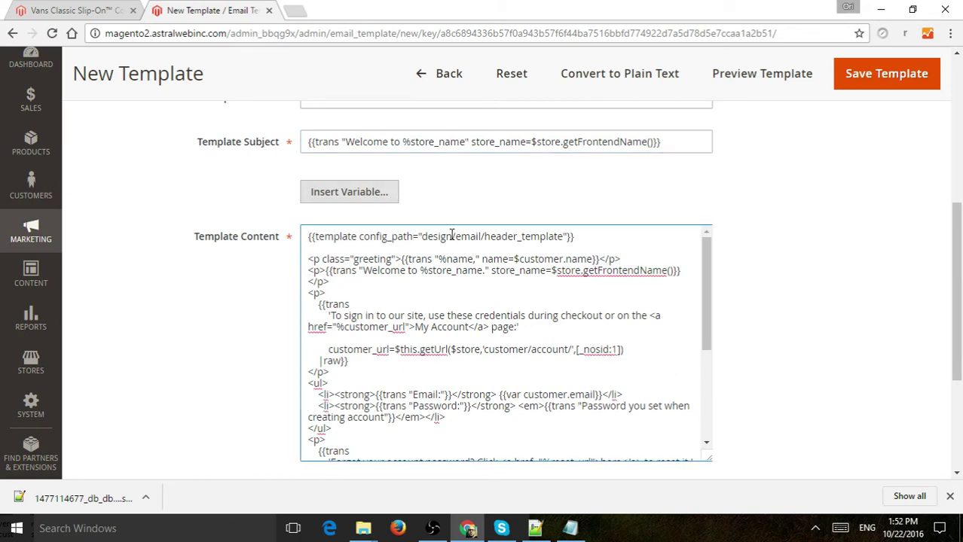
key(Return)
key(Return)
key(Return)
key(Return)
key(Return)
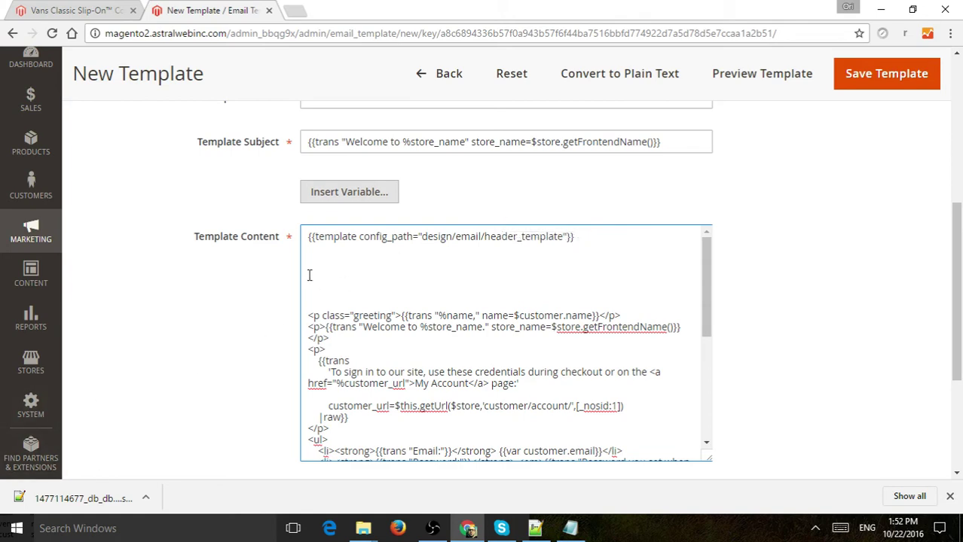
click(359, 194)
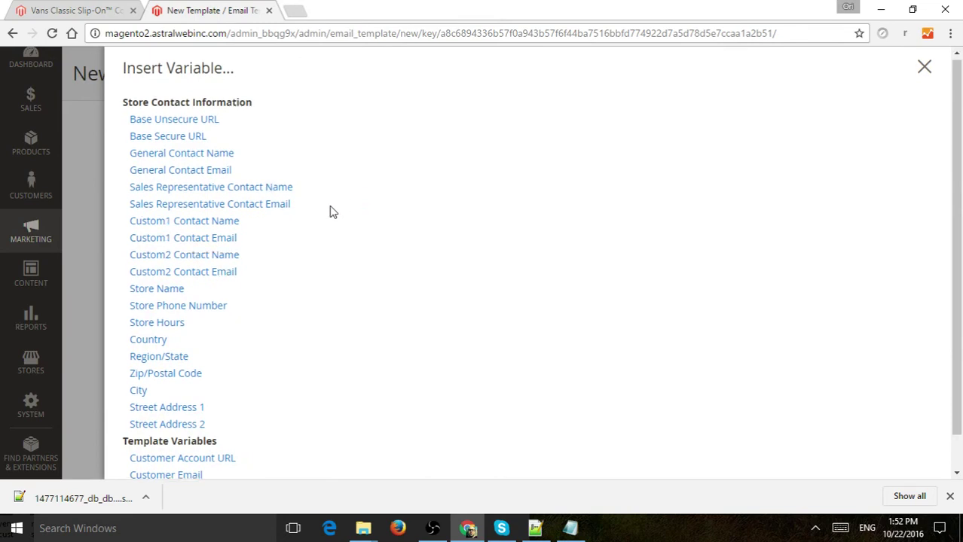
scroll(330, 210, down, 1)
scroll(324, 226, up, 1)
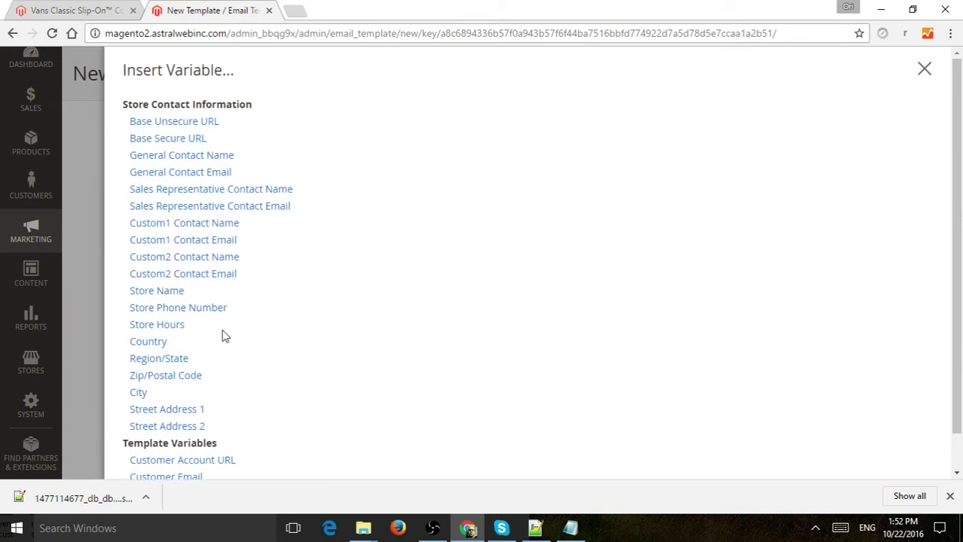
scroll(336, 276, down, 1)
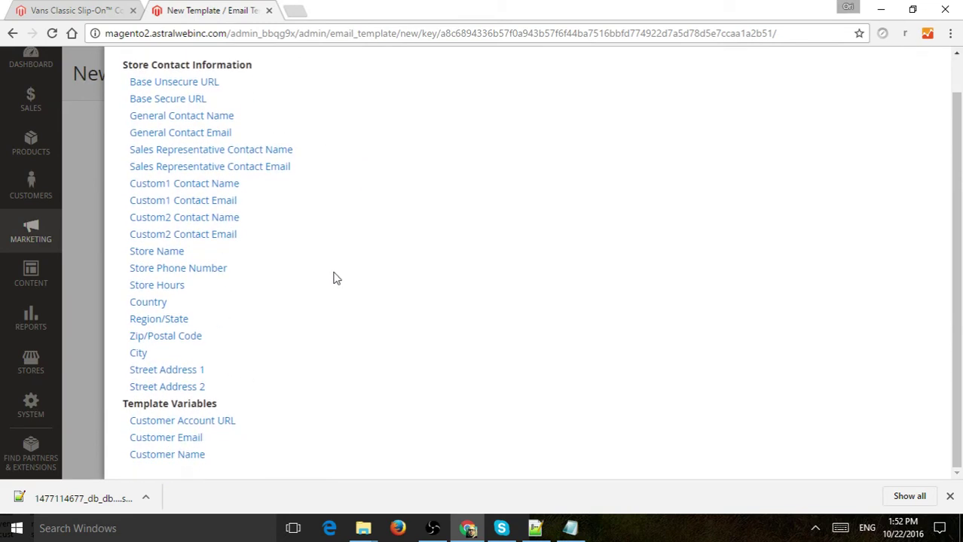
click(157, 285)
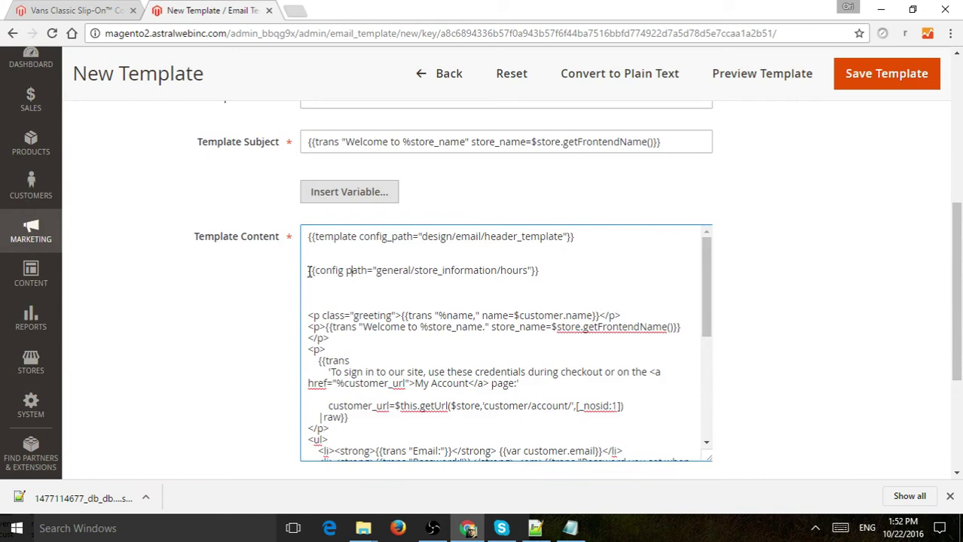
Prefix the store-hours line with the label 'You can find us at :'.
drag(307, 271, 554, 267)
click(554, 268)
key(shift+Home)
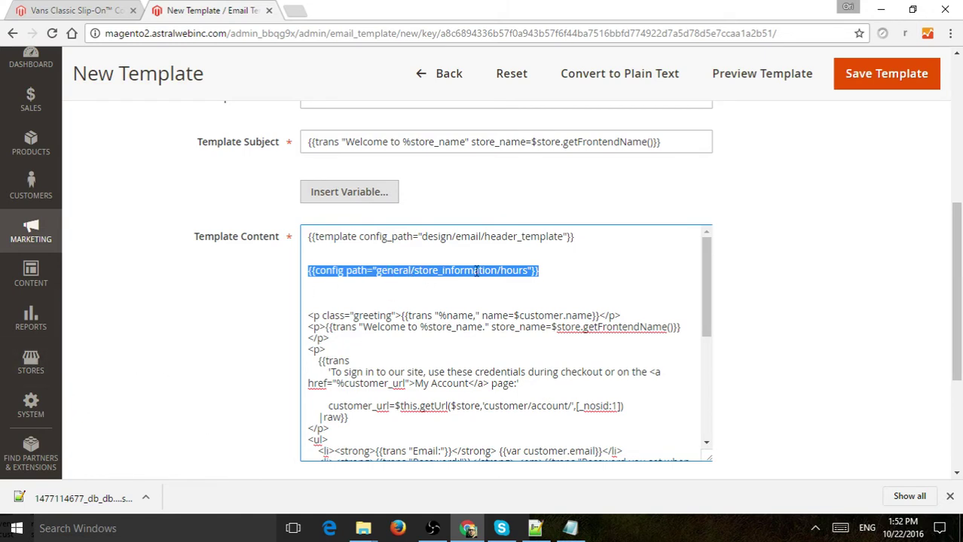
click(526, 262)
key(Return)
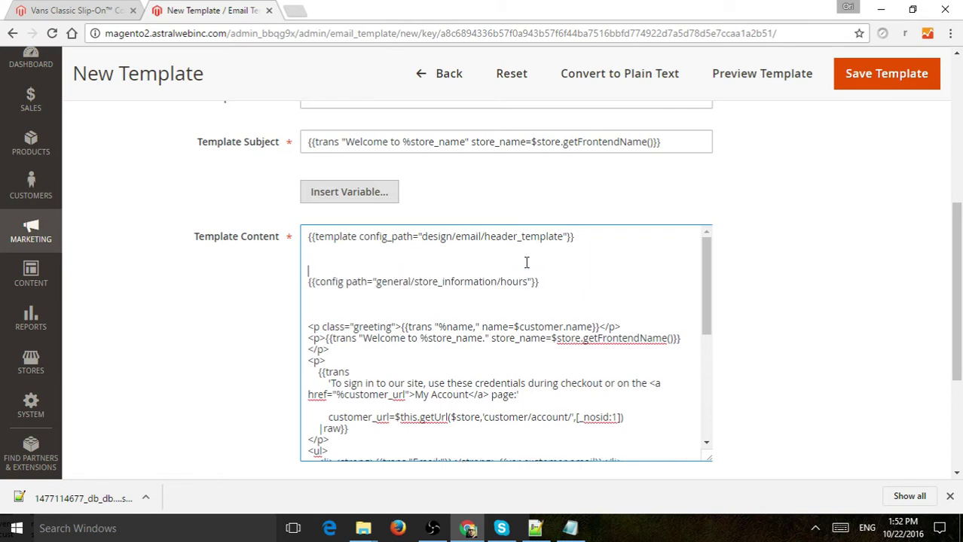
text(You can find us a)
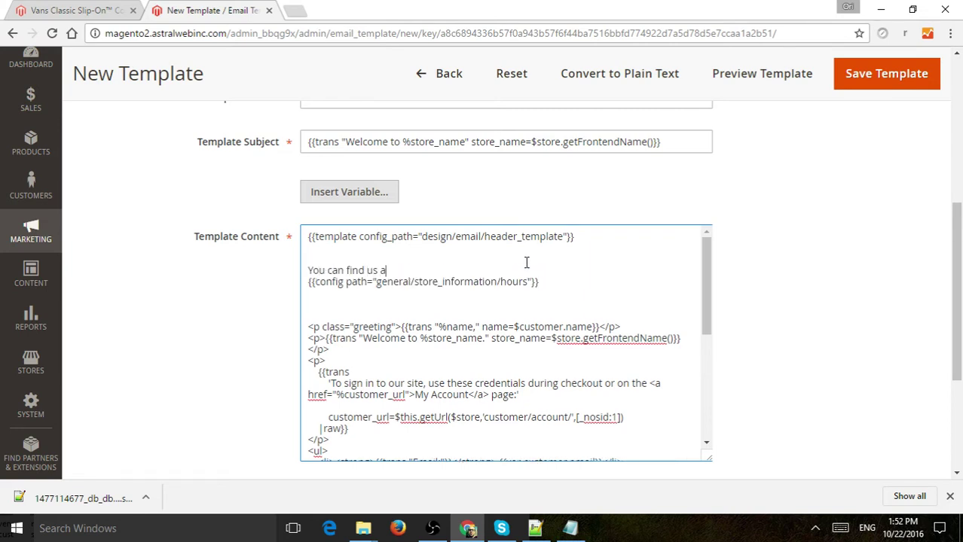
text(t :)
key(Delete)
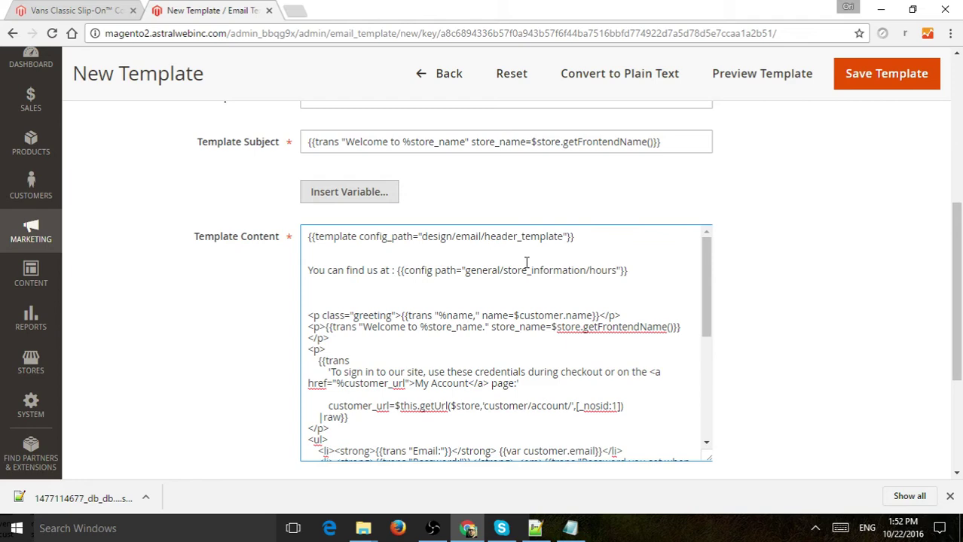
scroll(542, 260, down, 3)
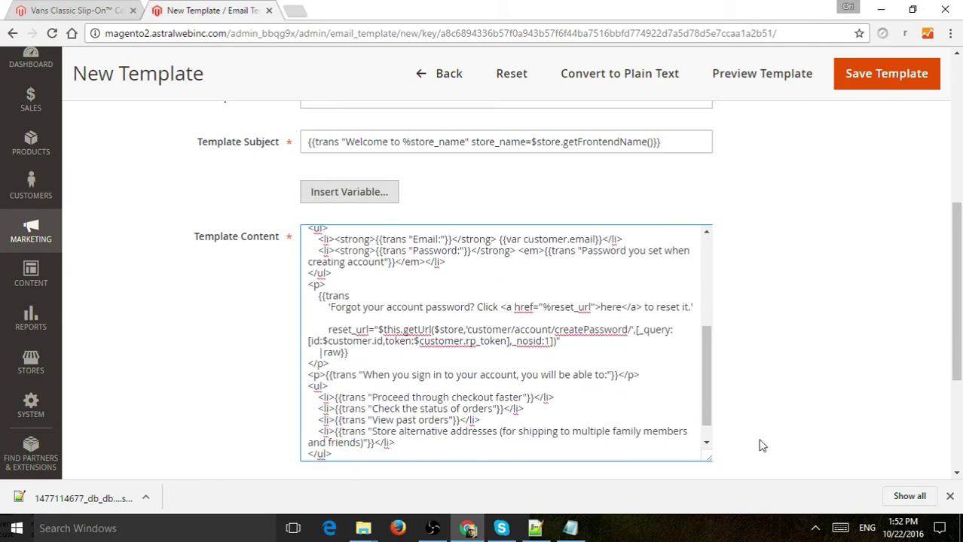
scroll(613, 348, down, 1)
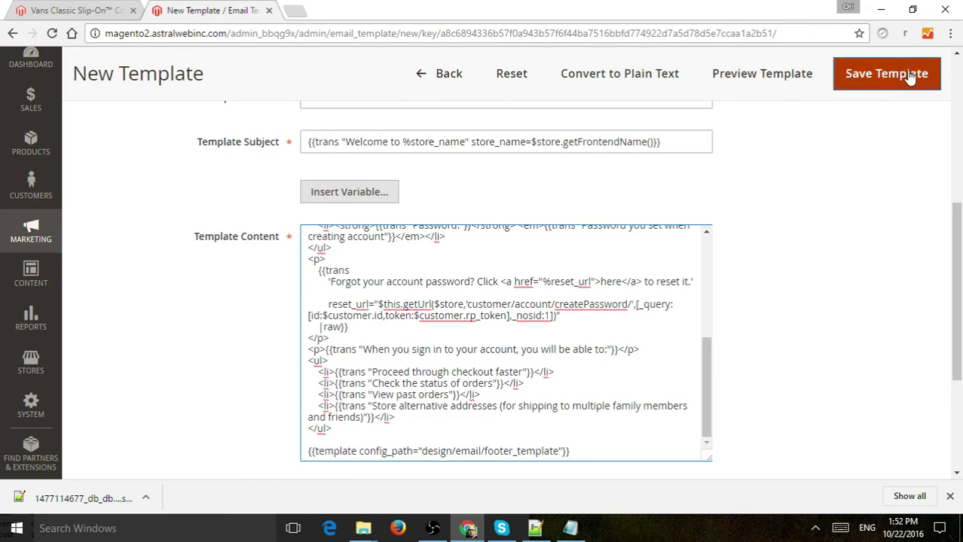
Save the New New Account Email template, reopen it and preview the rendered email.
click(886, 82)
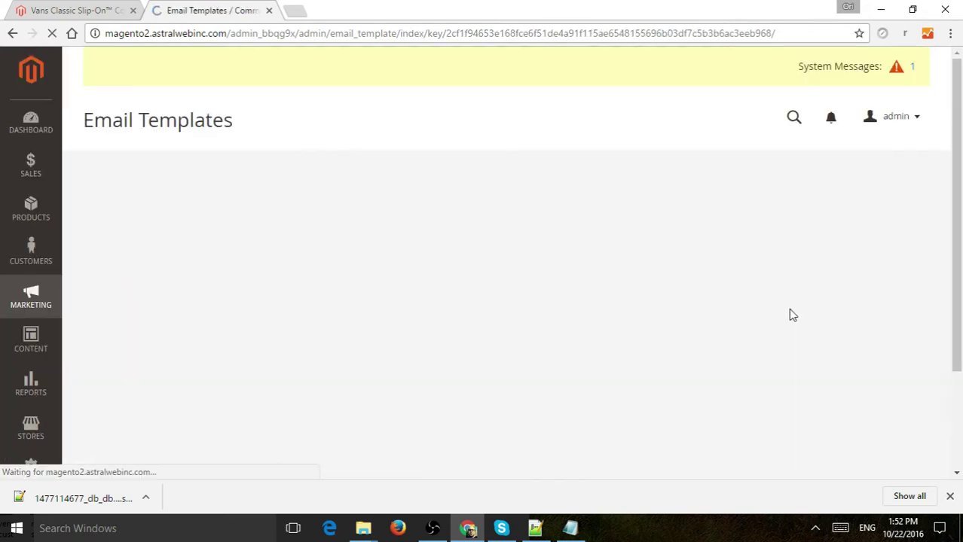
scroll(670, 361, down, 3)
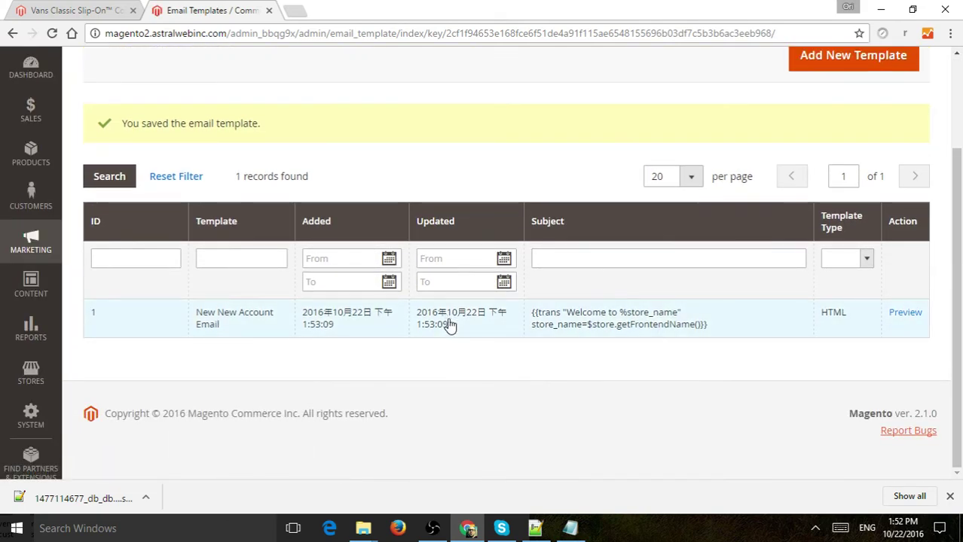
click(450, 324)
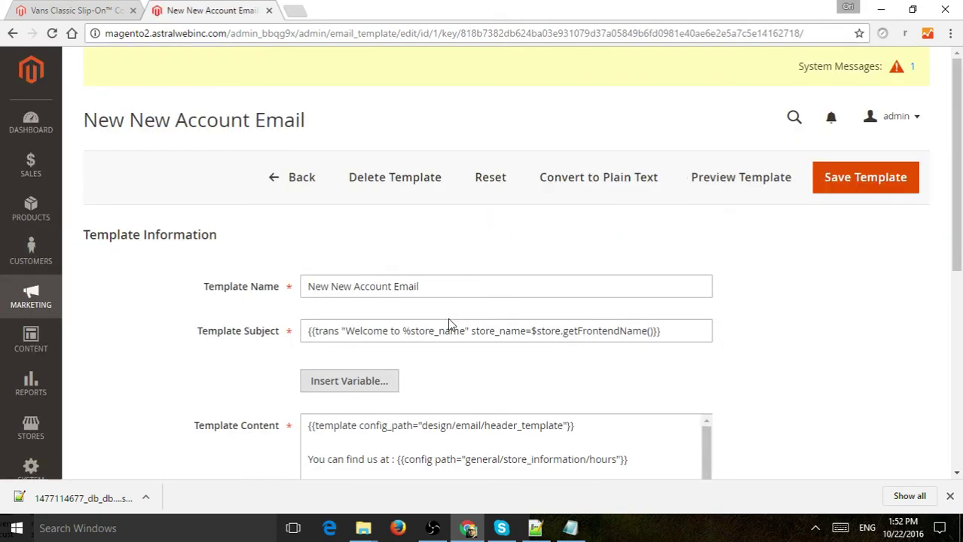
click(769, 183)
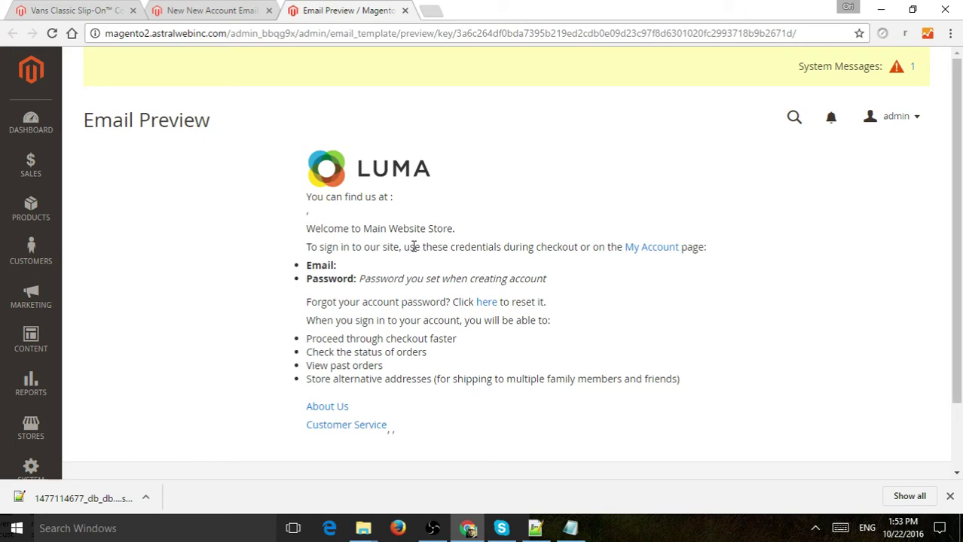
Close the email preview and go to Stores > Configuration.
click(404, 11)
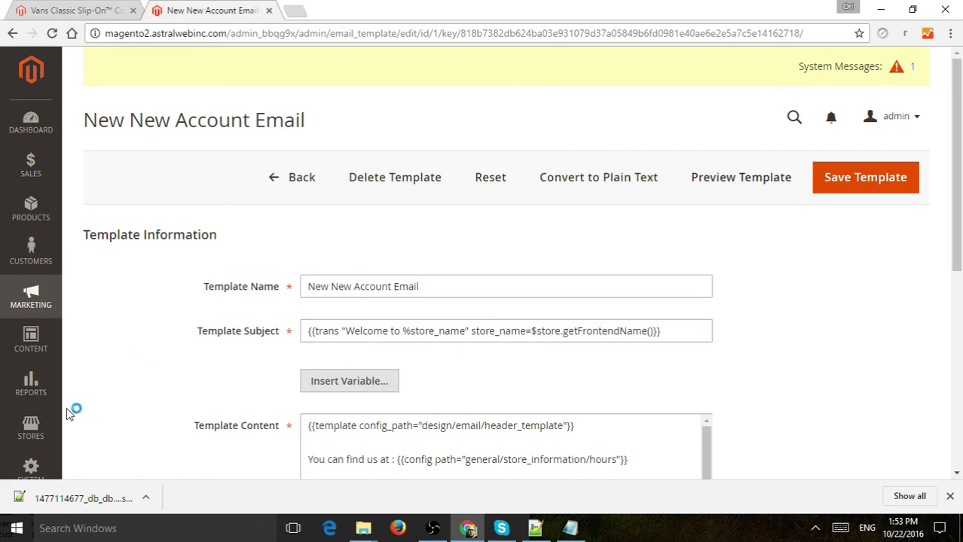
click(32, 441)
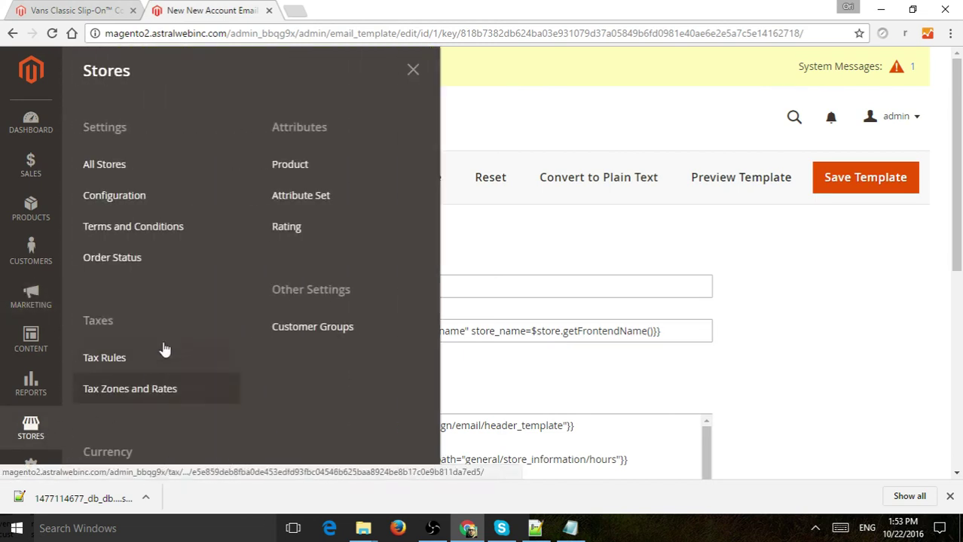
click(113, 195)
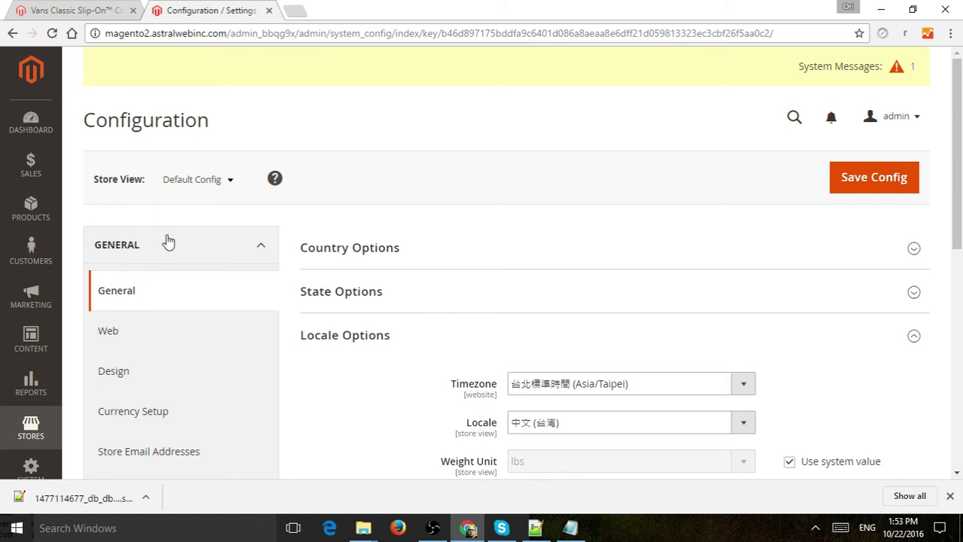
scroll(307, 241, down, 3)
scroll(286, 211, up, 1)
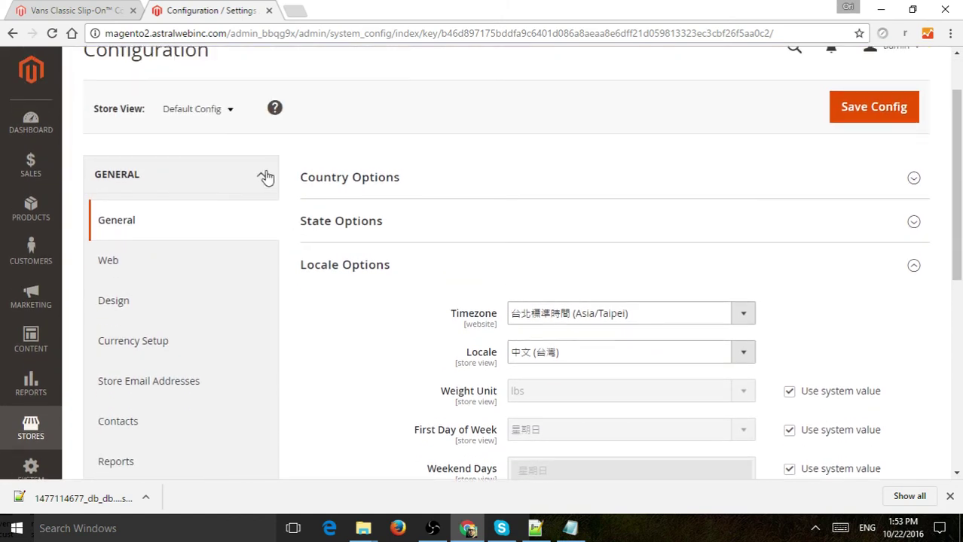
Collapse GENERAL and expand the SALES and CUSTOMERS groups in the configuration sidebar.
click(265, 176)
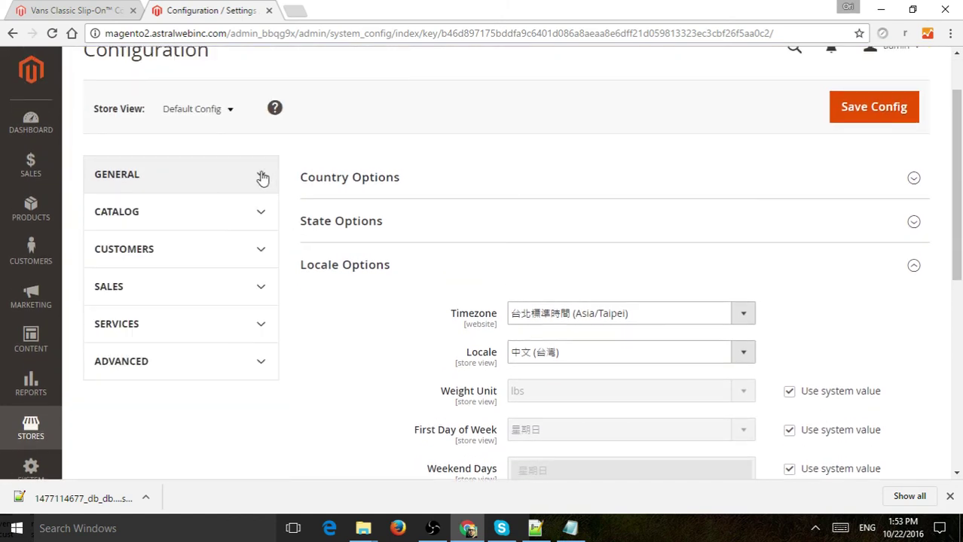
click(263, 289)
click(262, 250)
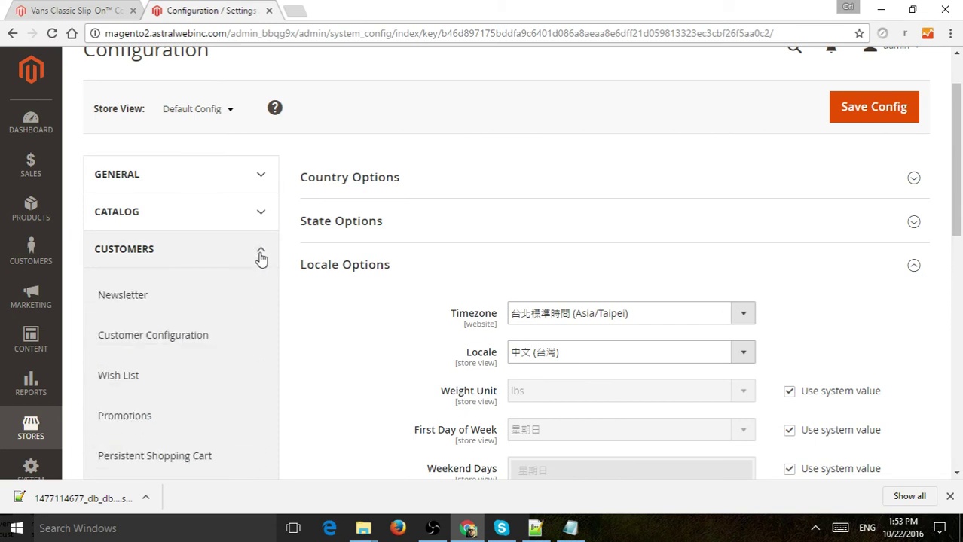
scroll(264, 256, down, 2)
scroll(263, 259, down, 1)
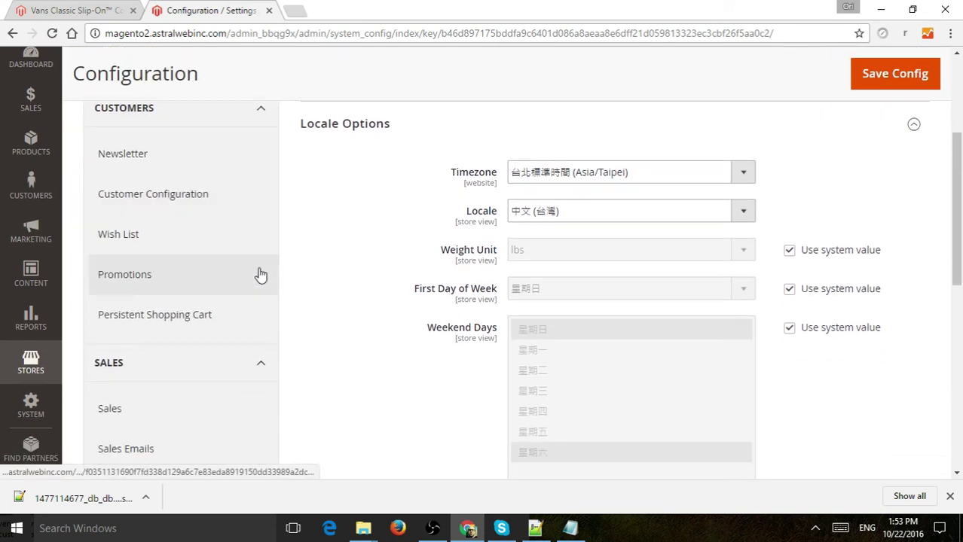
Set Customer Configuration's Default Welcome Email to New New Account Email and save the config.
click(242, 197)
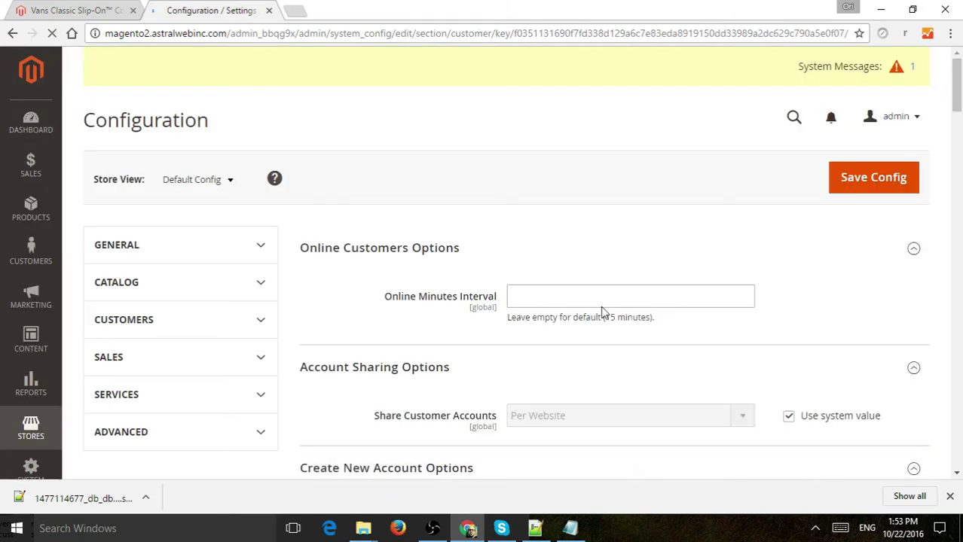
scroll(603, 312, down, 3)
scroll(603, 312, down, 3)
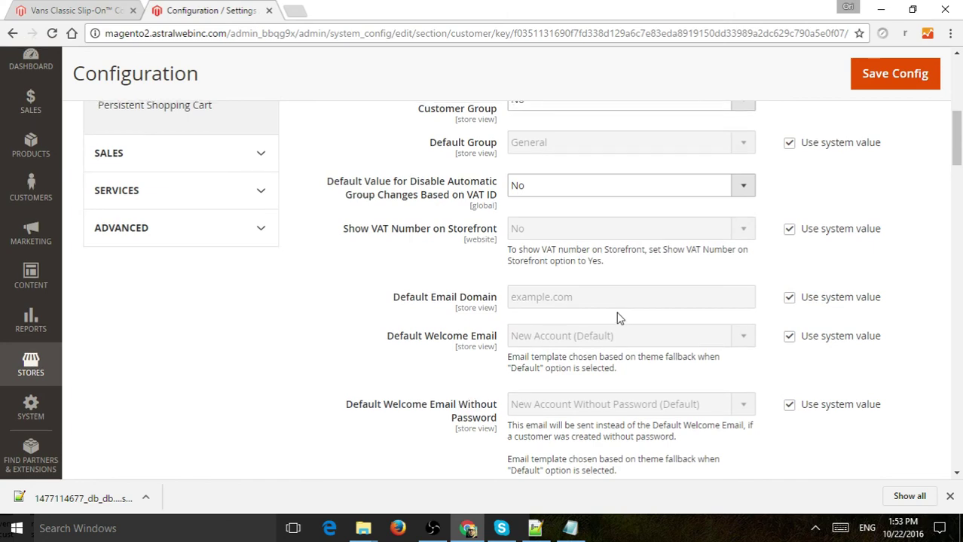
scroll(617, 316, up, 3)
scroll(409, 146, down, 2)
scroll(540, 272, down, 2)
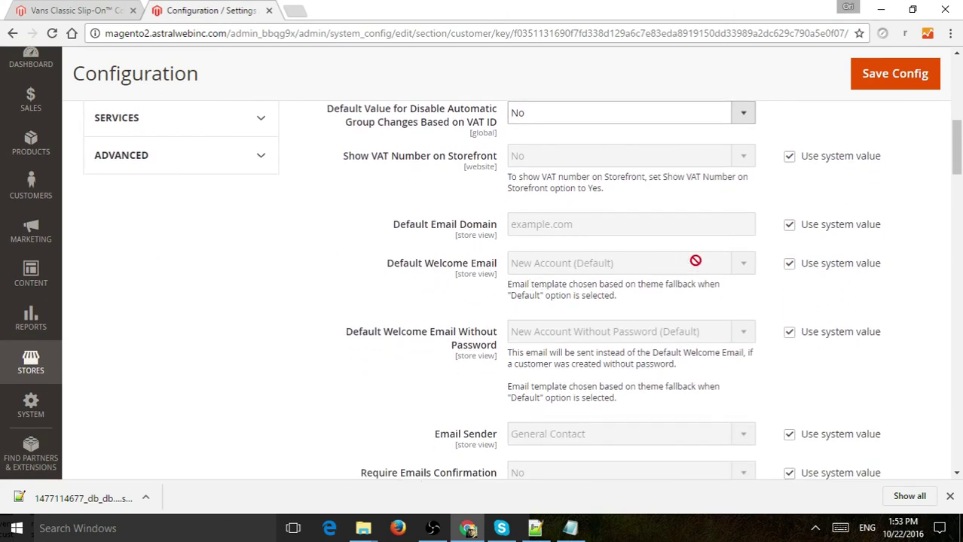
click(789, 265)
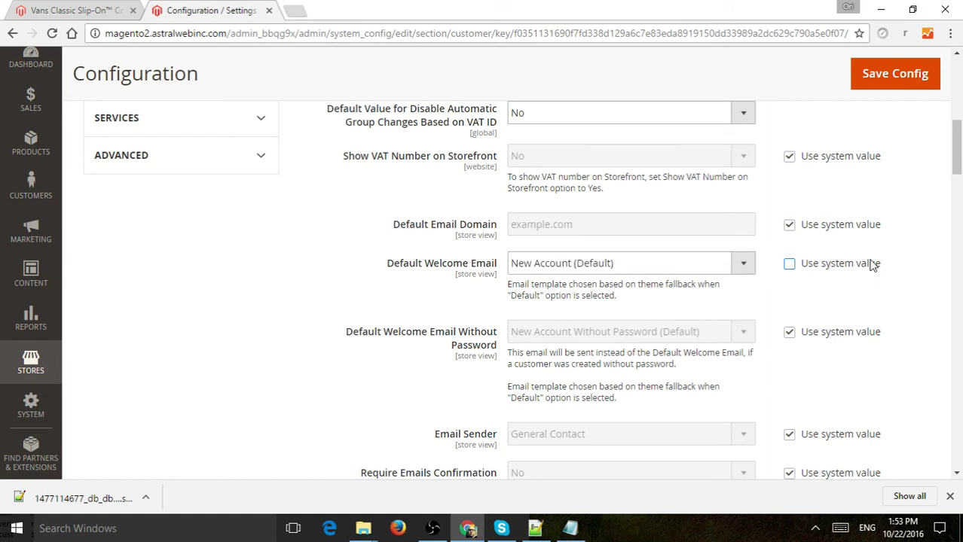
click(664, 267)
click(580, 297)
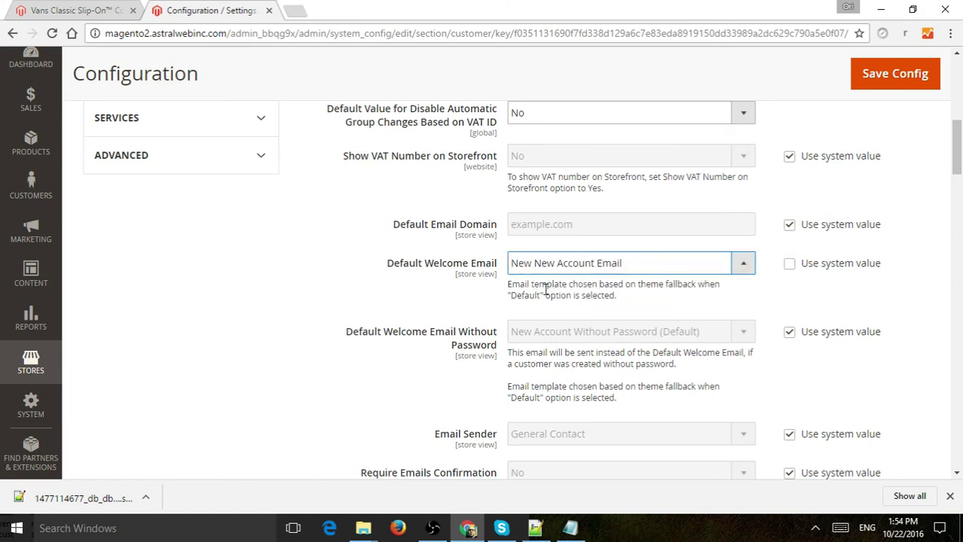
click(898, 78)
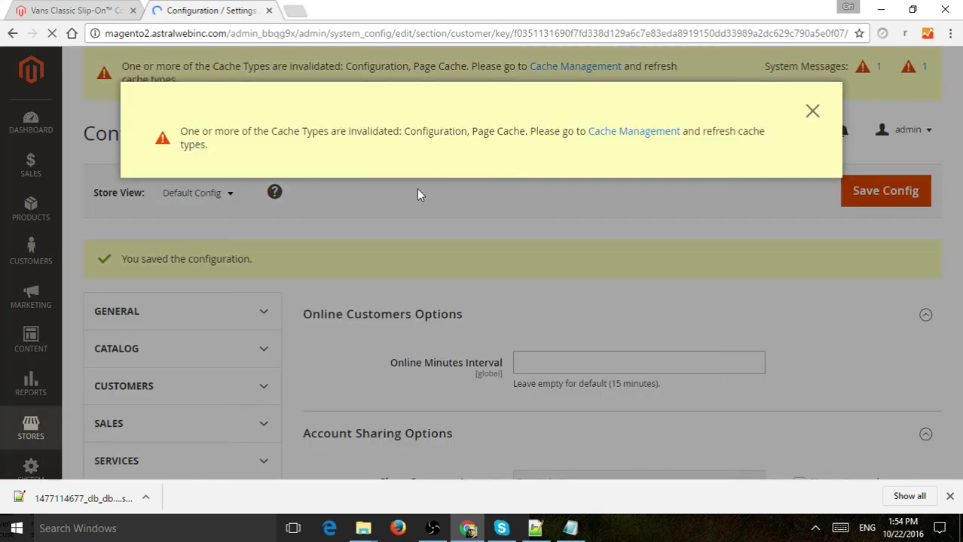
Dismiss the system messages, collapse Customers and expand the Sales settings group.
click(809, 112)
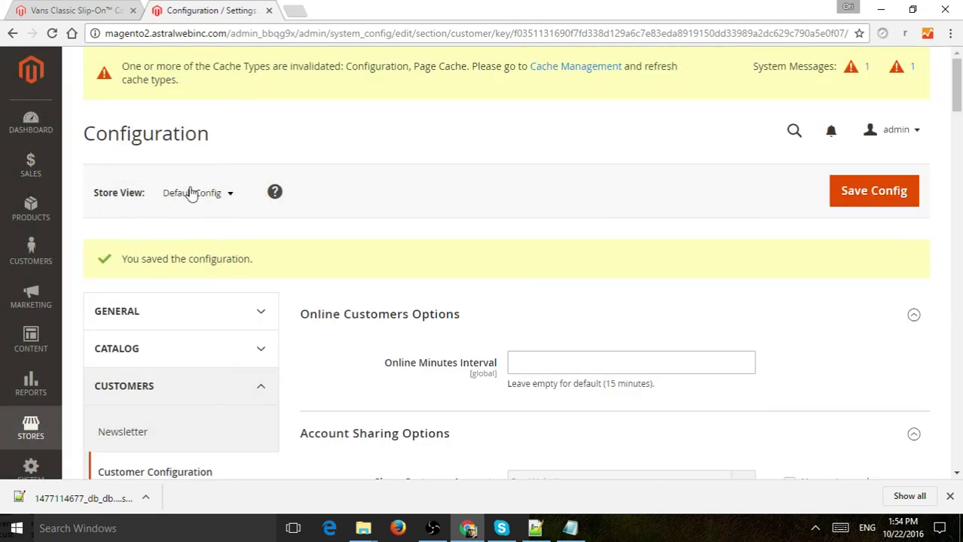
scroll(388, 290, down, 2)
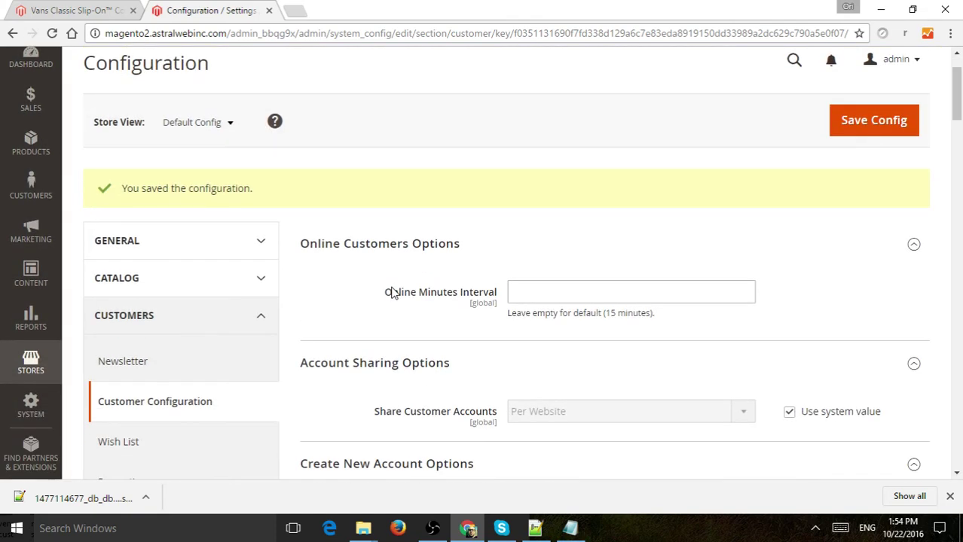
click(262, 250)
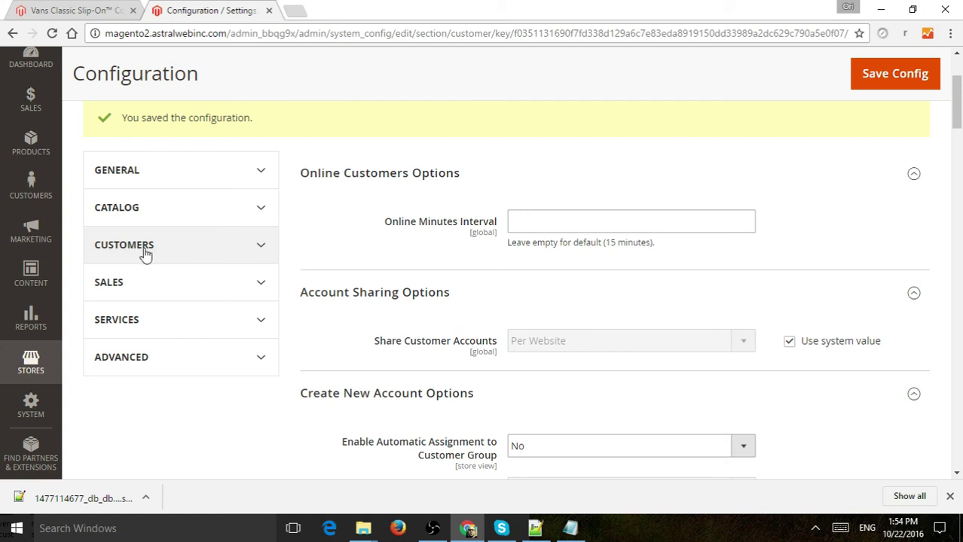
click(200, 280)
scroll(218, 290, down, 1)
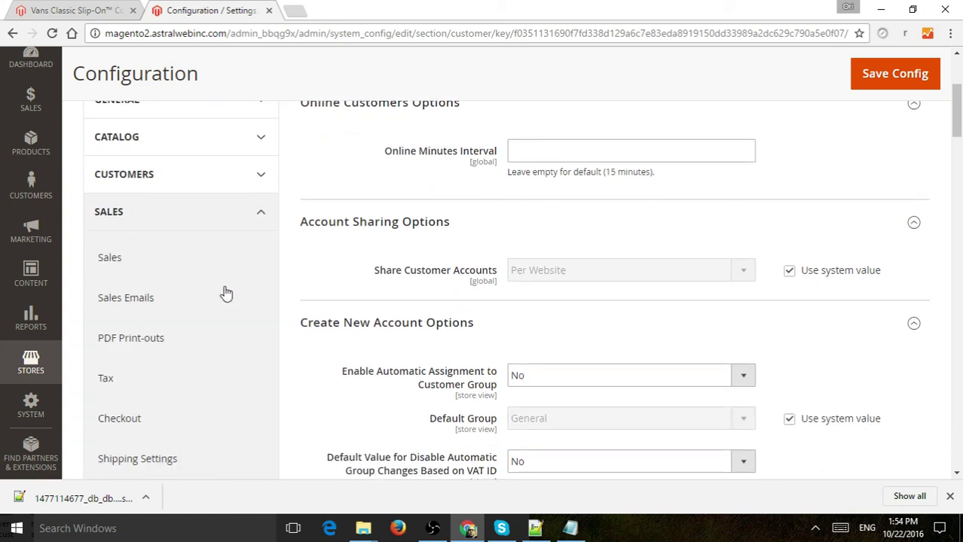
In Sales Emails, set the Order confirmation template to New New Account Email.
click(155, 297)
scroll(489, 301, down, 4)
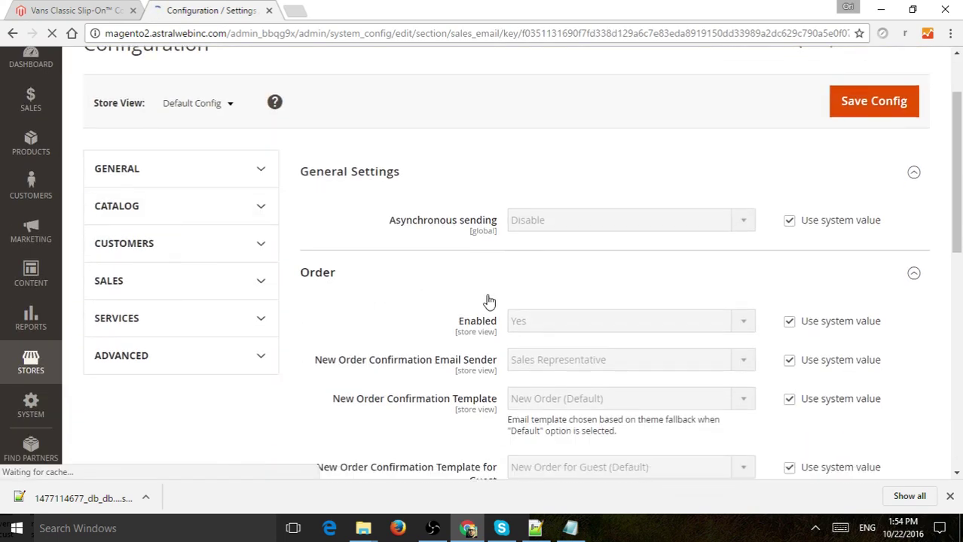
scroll(509, 321, up, 1)
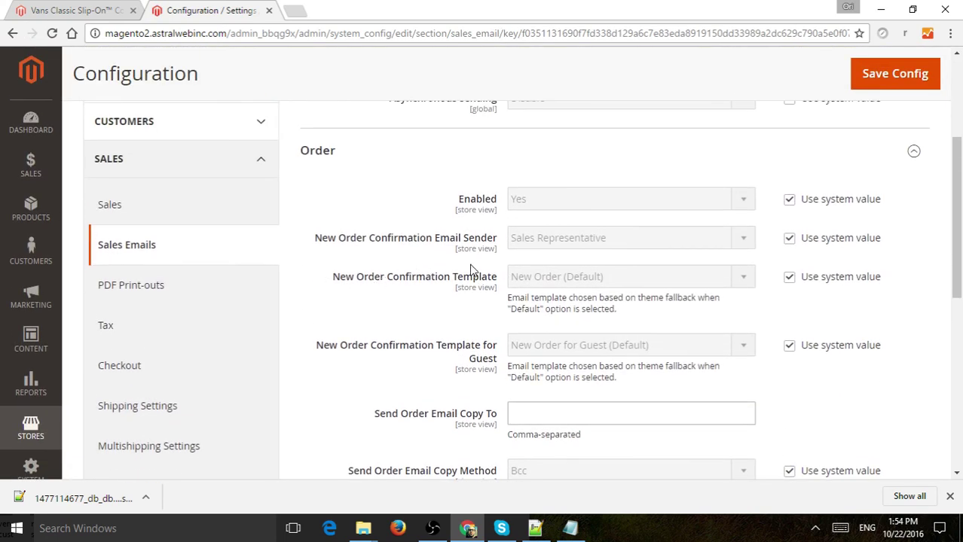
click(789, 277)
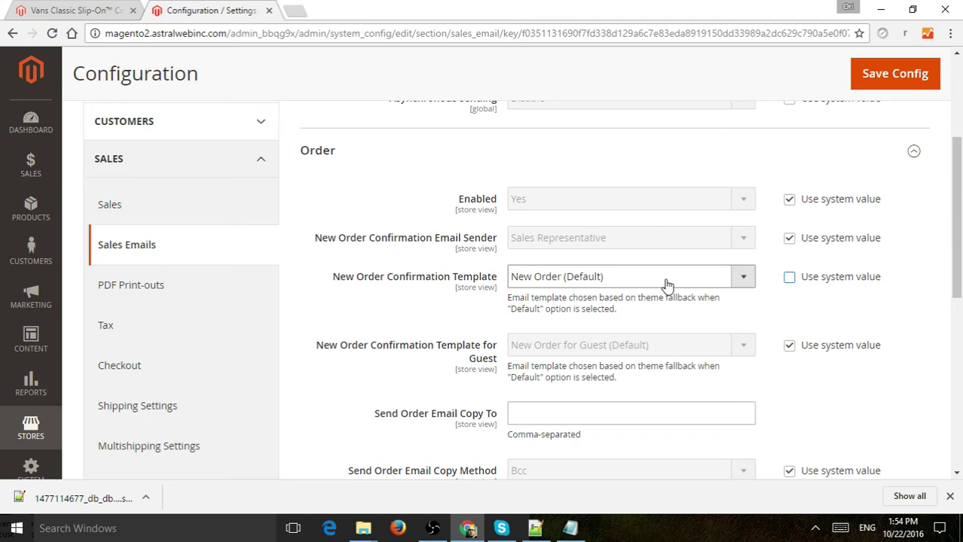
click(665, 280)
click(634, 308)
Set the order confirmation sender to General Contact, then open the Sales section.
scroll(528, 361, down, 2)
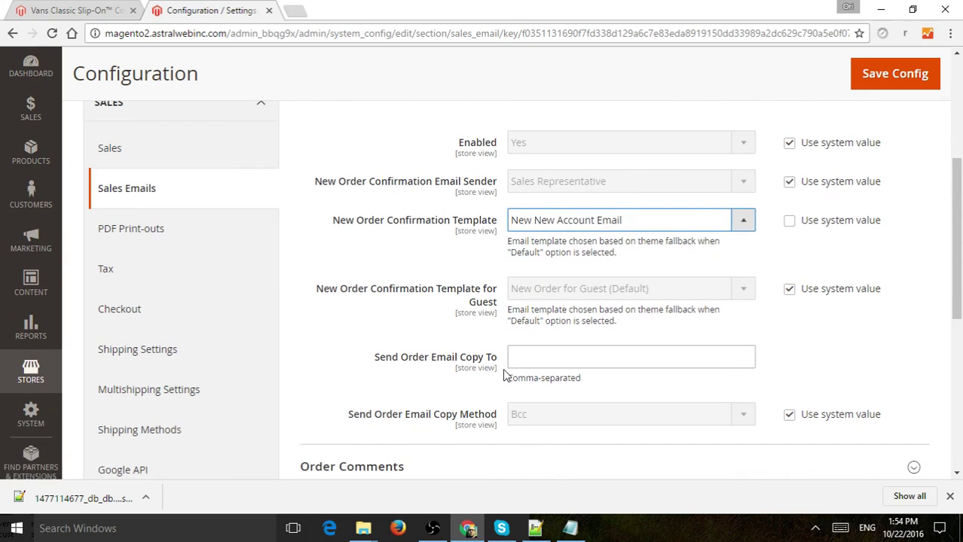
scroll(497, 377, down, 2)
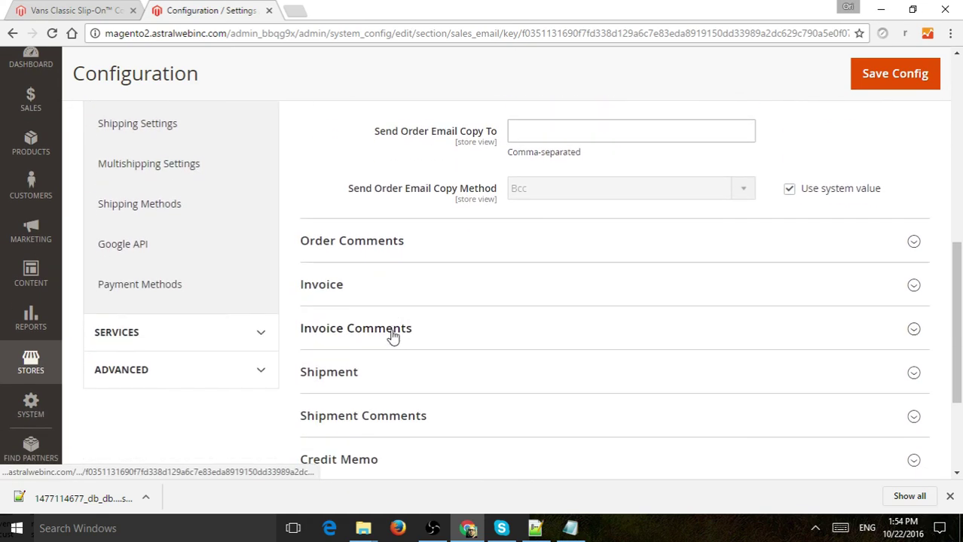
click(467, 376)
scroll(467, 380, down, 2)
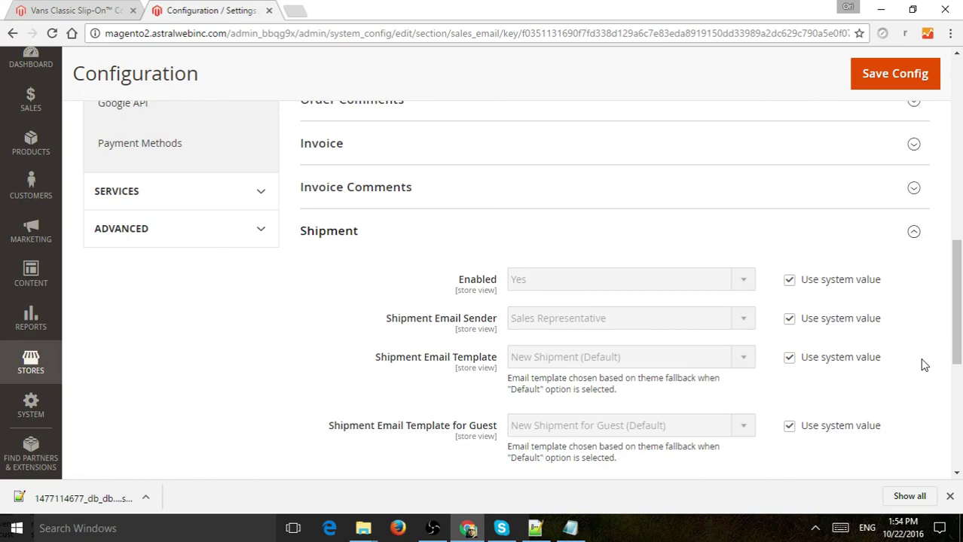
scroll(924, 365, up, 7)
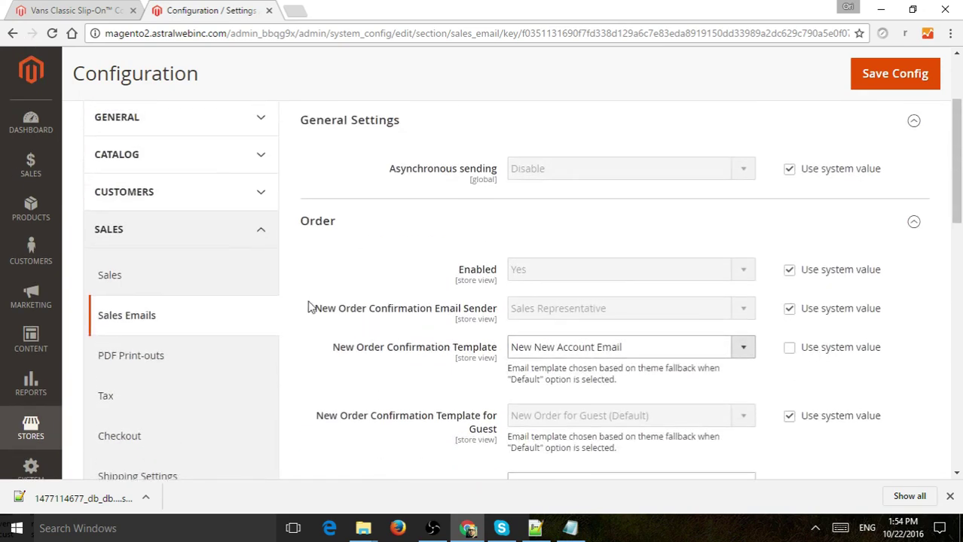
scroll(458, 320, down, 1)
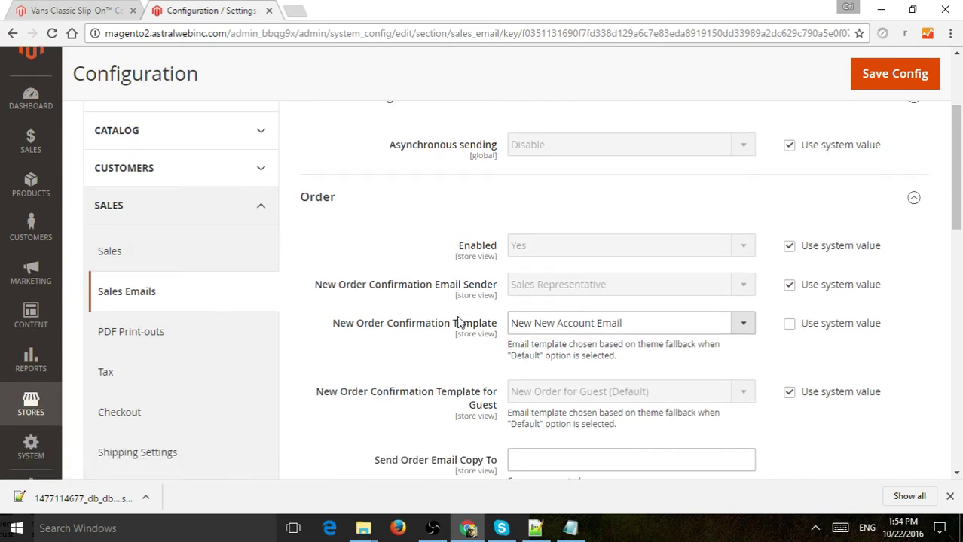
scroll(458, 320, down, 1)
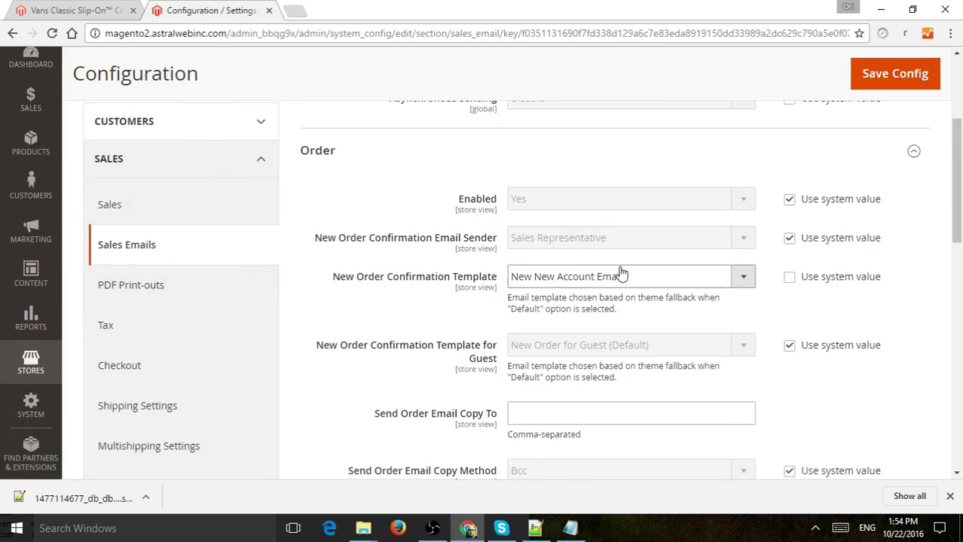
click(789, 239)
click(615, 243)
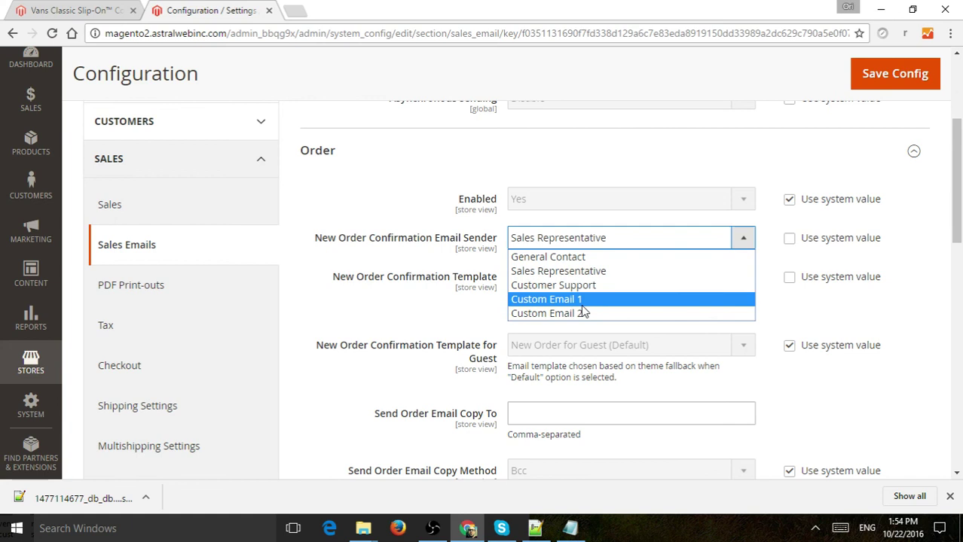
click(580, 257)
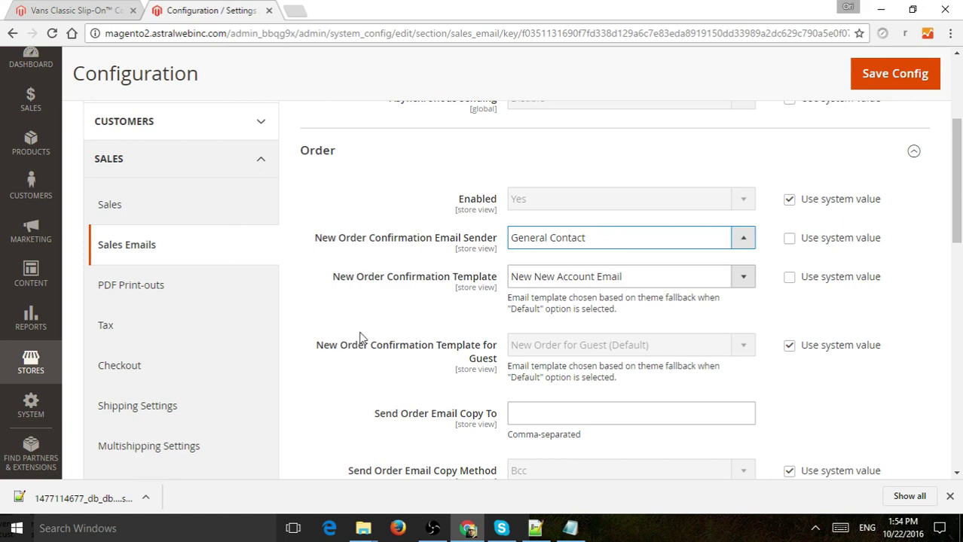
scroll(363, 323, up, 2)
click(223, 344)
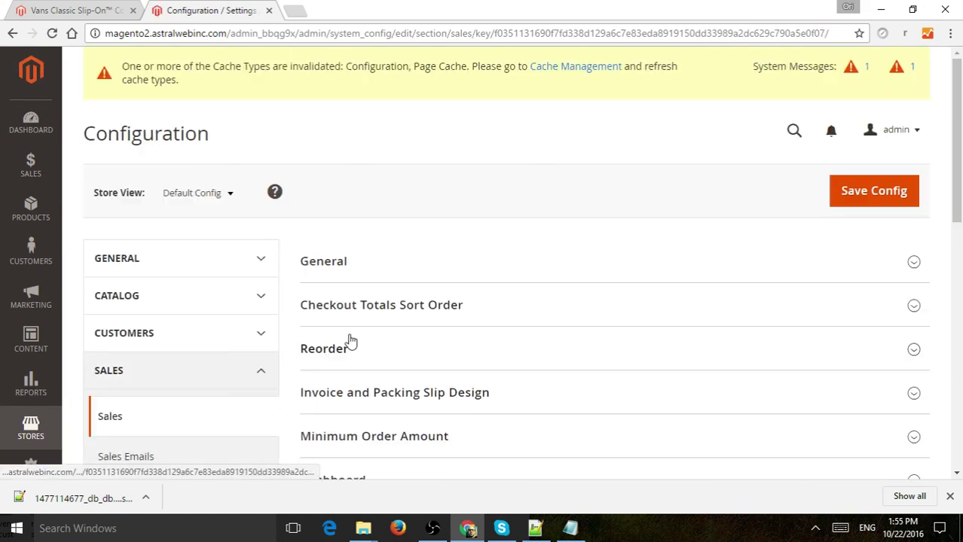
Open Store Email Addresses under General and expand the General Contact sender settings.
click(194, 264)
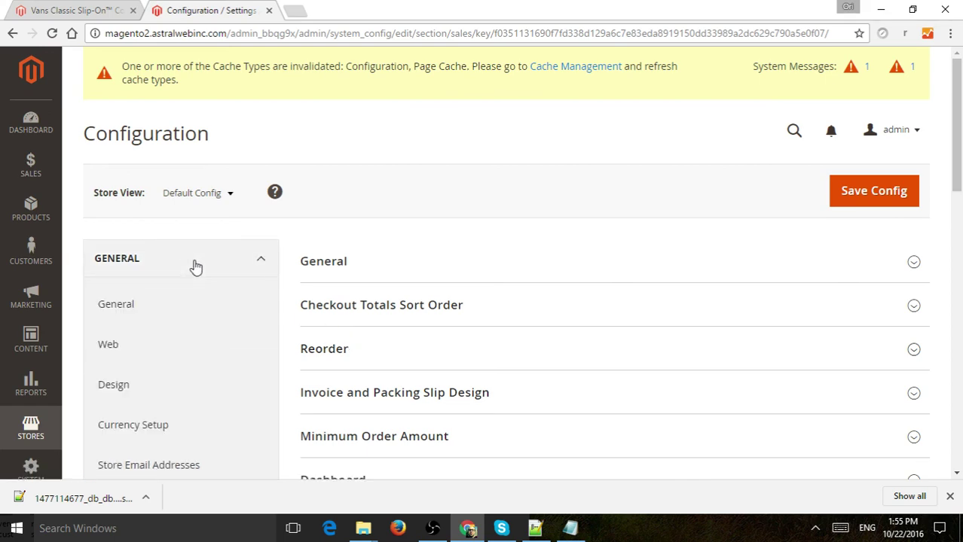
scroll(209, 281, down, 2)
click(201, 324)
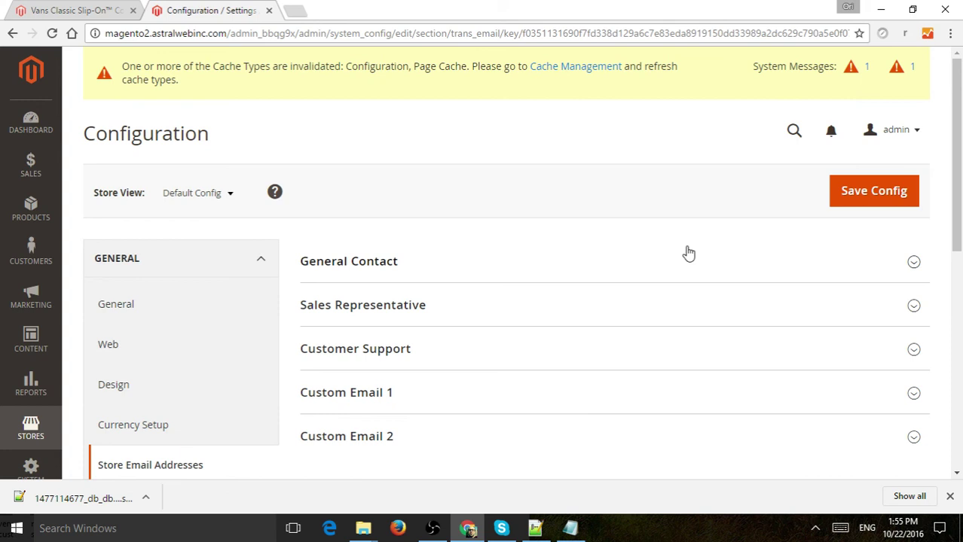
click(750, 256)
scroll(452, 295, down, 1)
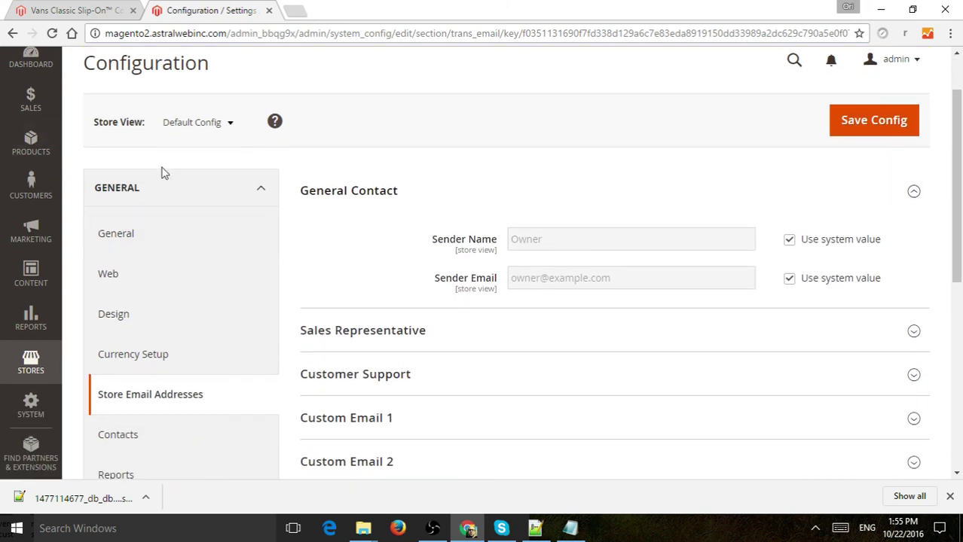